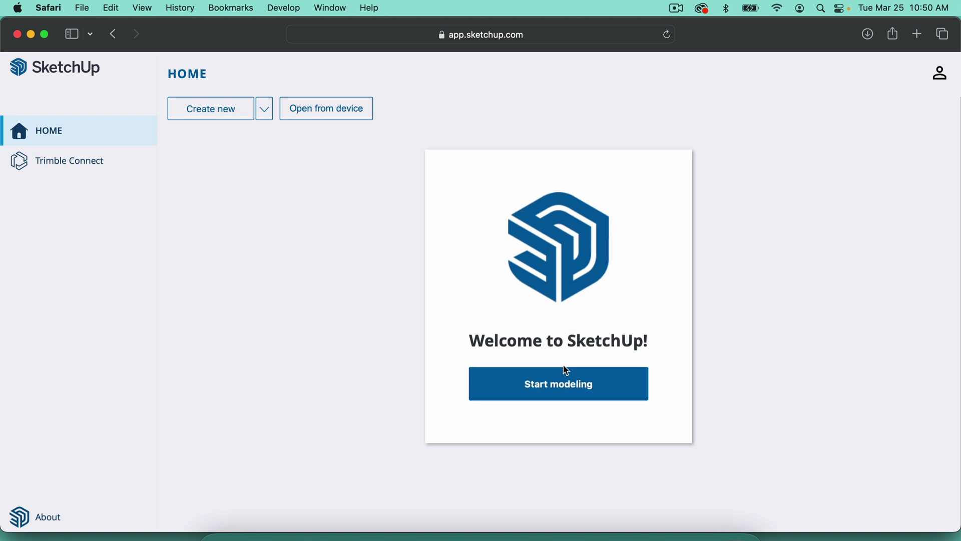
Choose Start modeling on the SketchUp home page to open a new untitled model
click(559, 384)
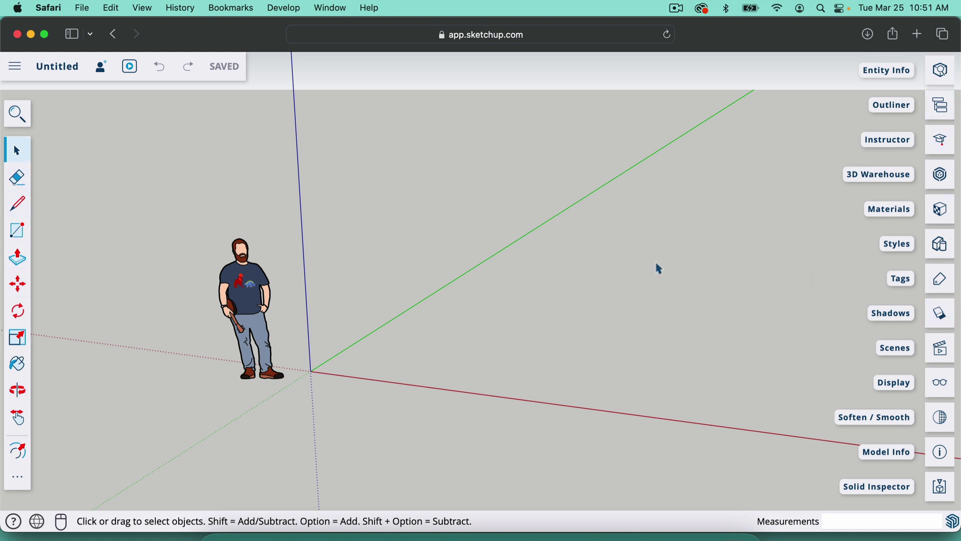
mouse_move(825, 289)
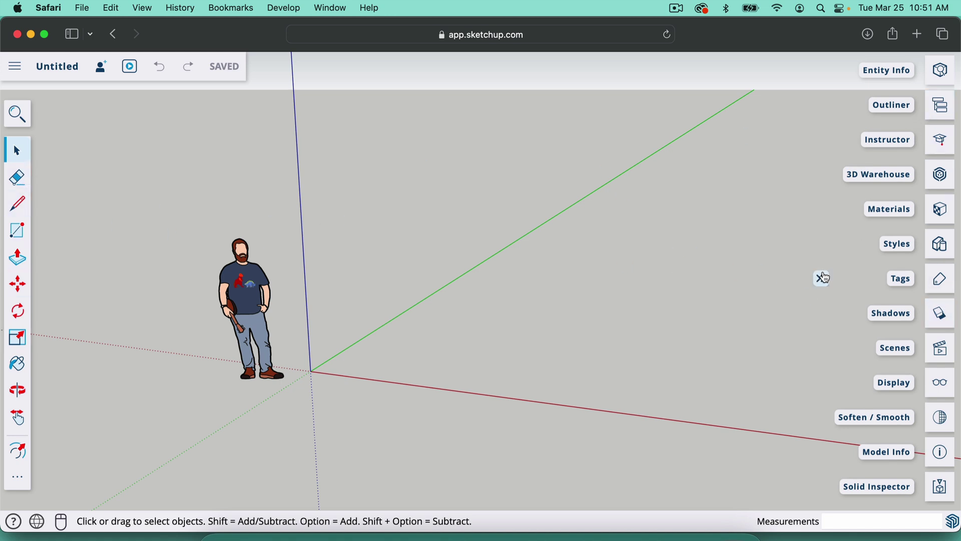
click(20, 484)
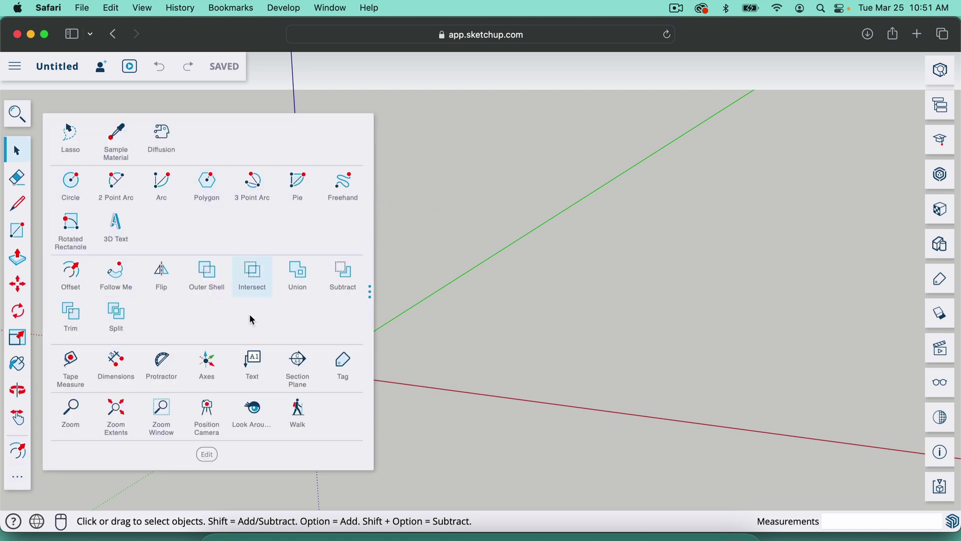
click(435, 204)
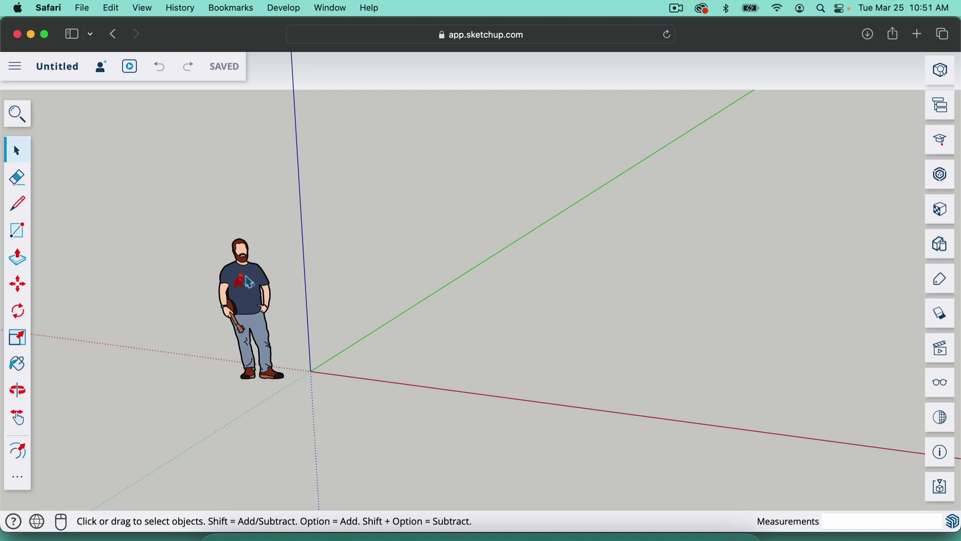
Select the human scale figure and delete it
click(250, 282)
click(338, 211)
drag(353, 197, 234, 313)
drag(339, 226, 257, 296)
click(317, 227)
drag(172, 218, 270, 288)
drag(120, 221, 322, 395)
click(354, 220)
click(248, 307)
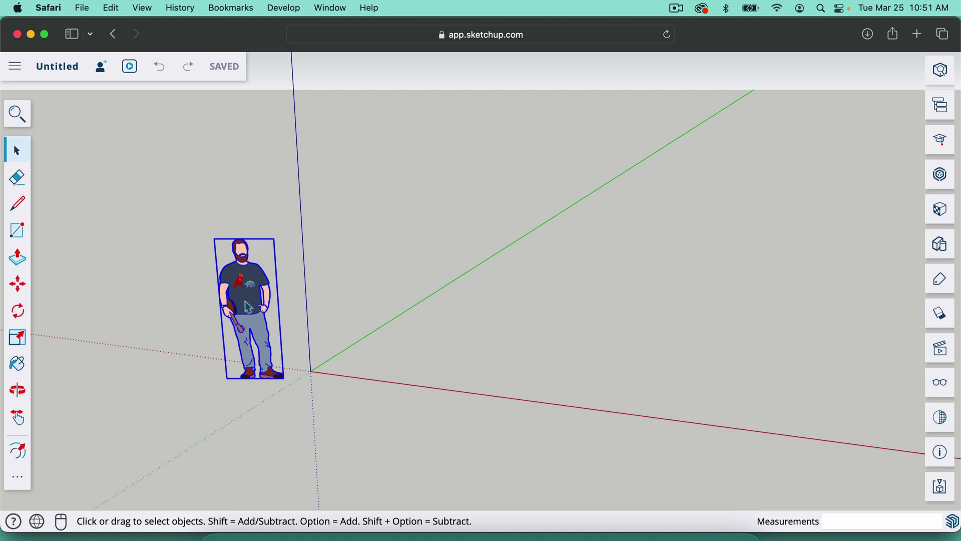
key(Delete)
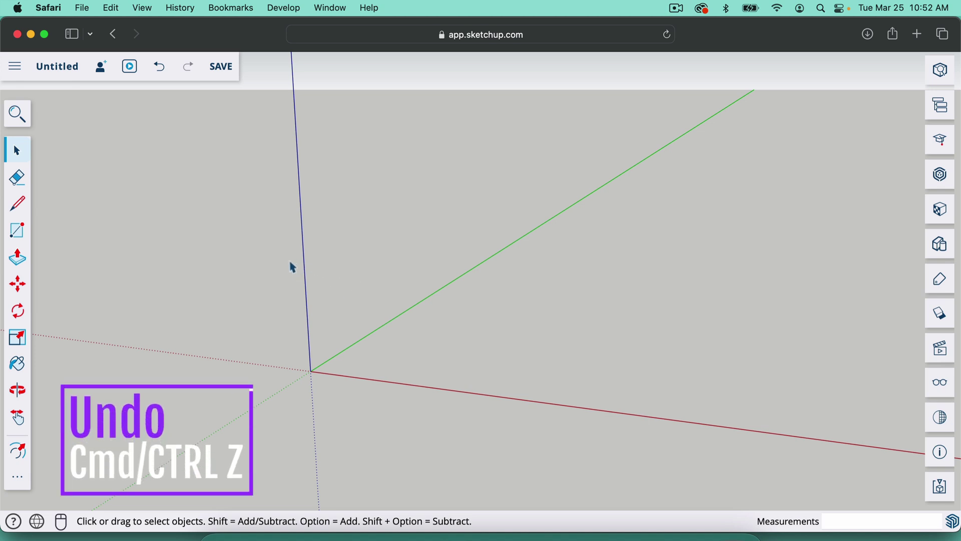
Undo the deletion, then select the scale figure and delete it again
key(super+z)
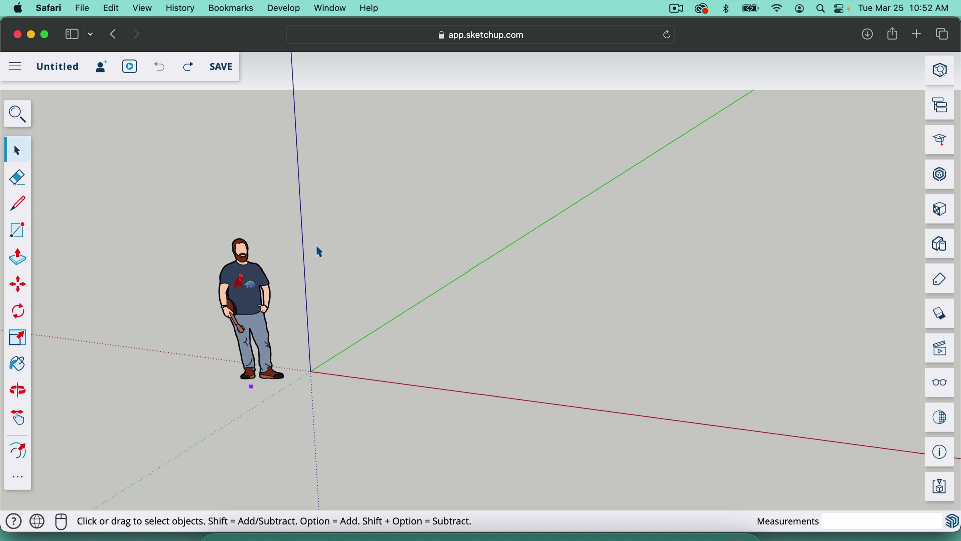
click(240, 272)
key(Delete)
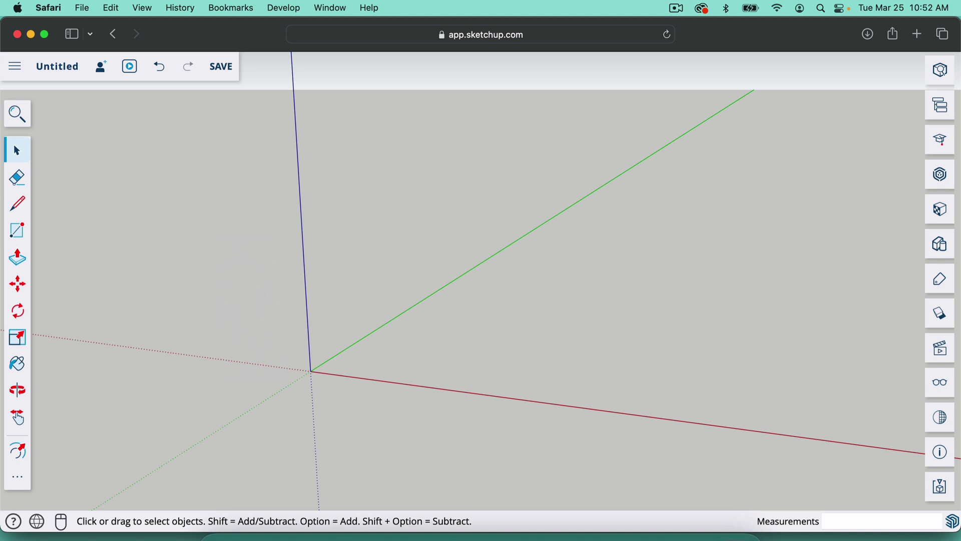
Draw a rectangle from the origin, entering 20,20 and then 20' to make it 20' by 20'
click(18, 231)
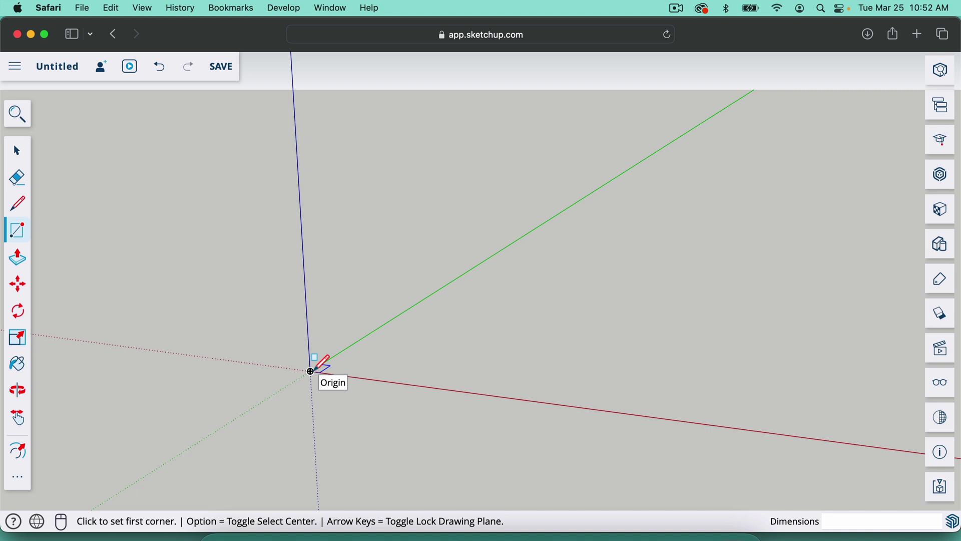
click(311, 371)
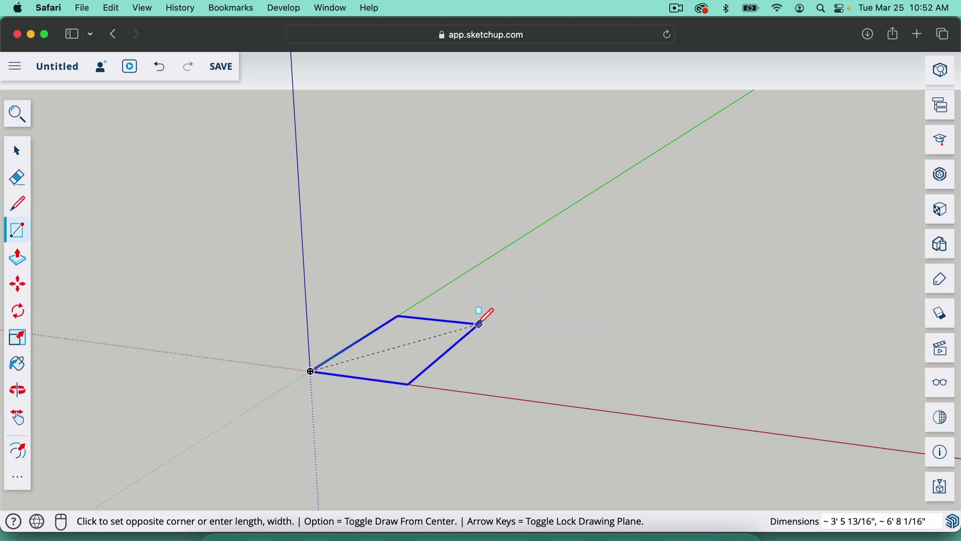
text(2)
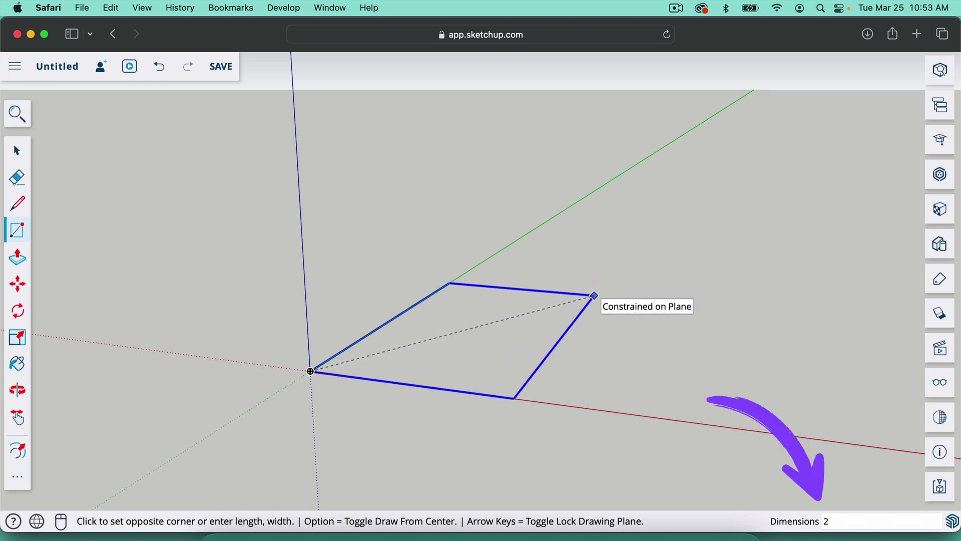
text(0,20)
key(Return)
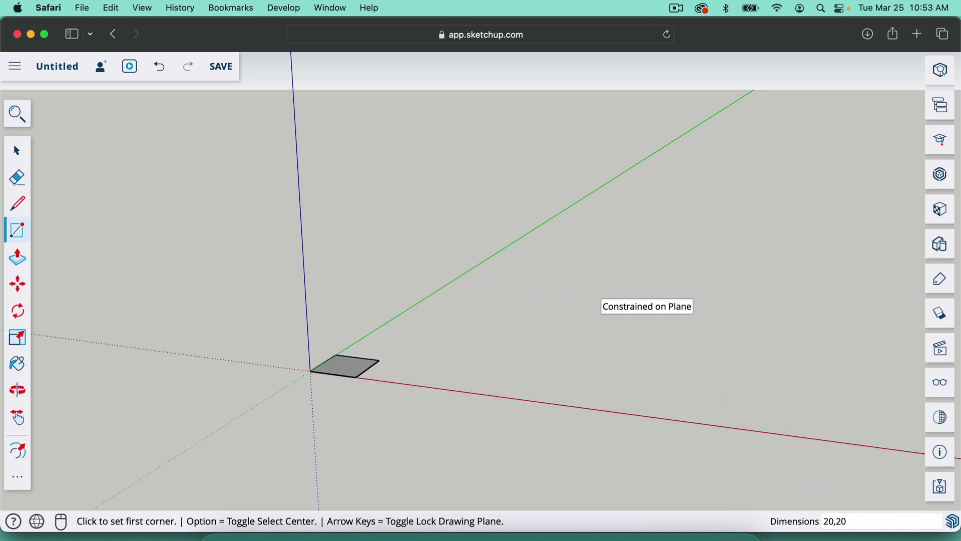
text(20)
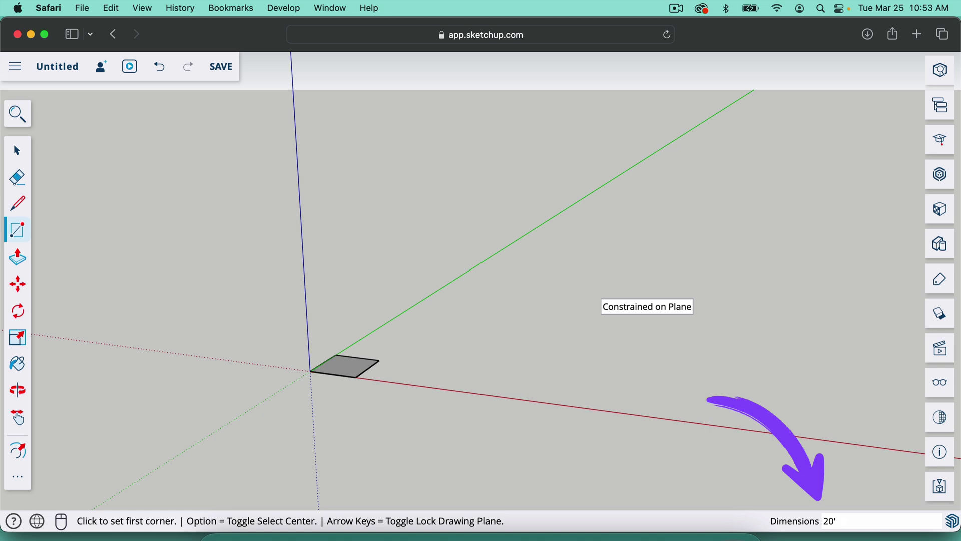
text(')
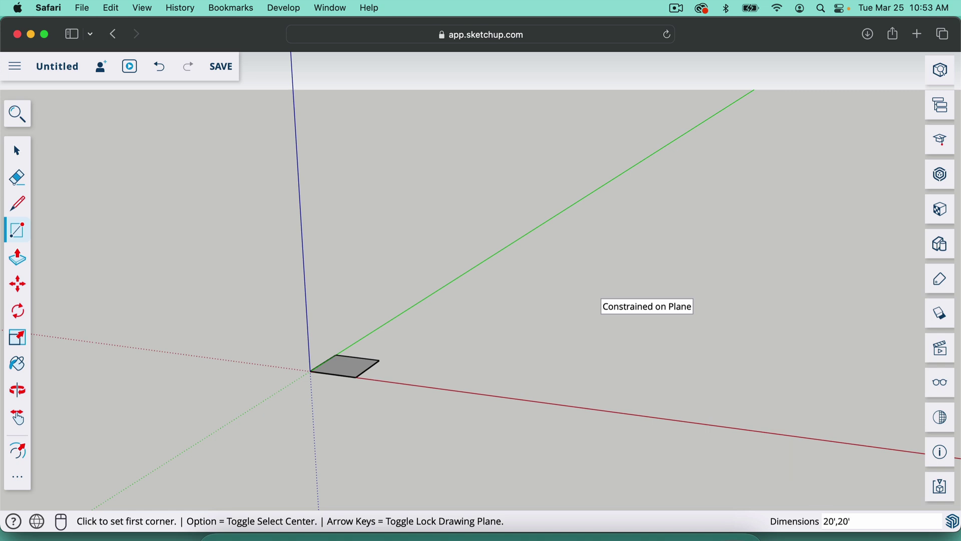
key(Return)
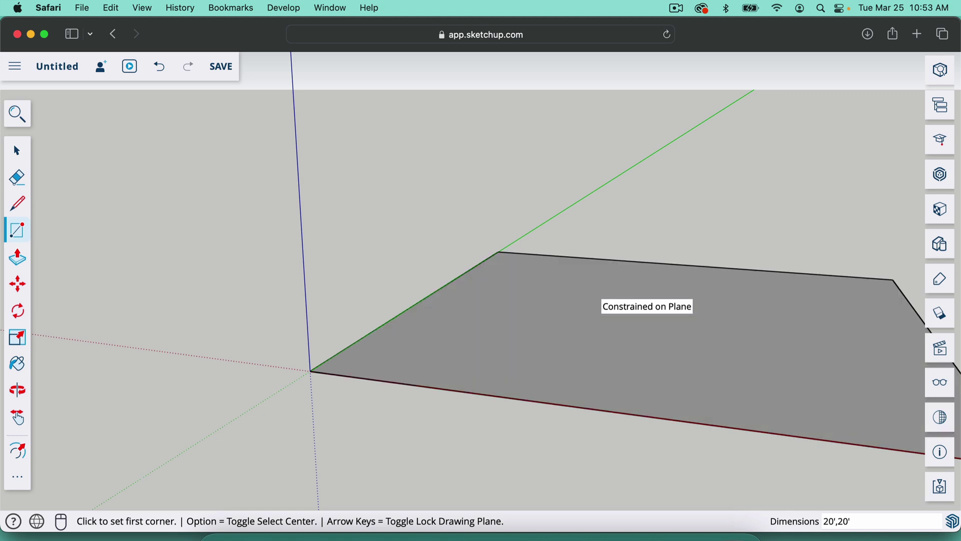
scroll(457, 397, down, 2)
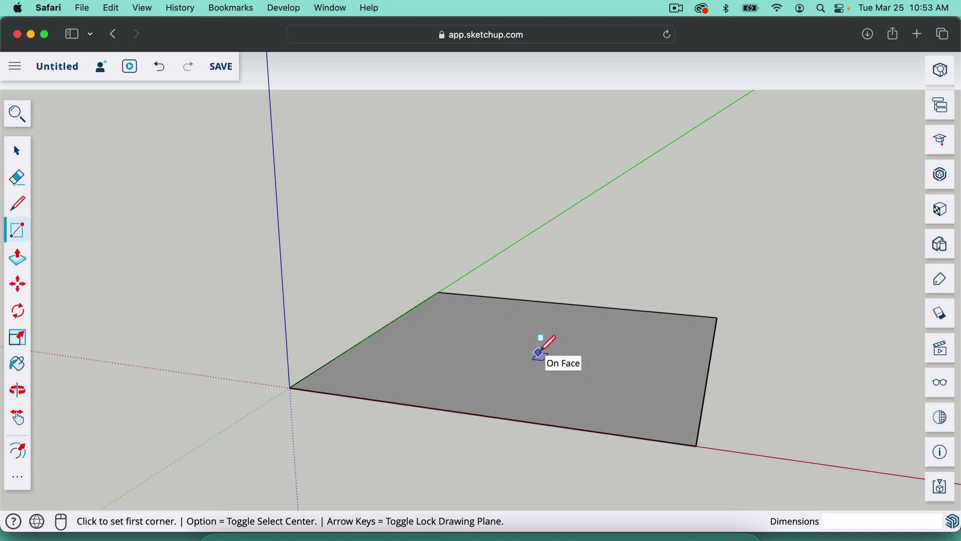
scroll(539, 351, up, 3)
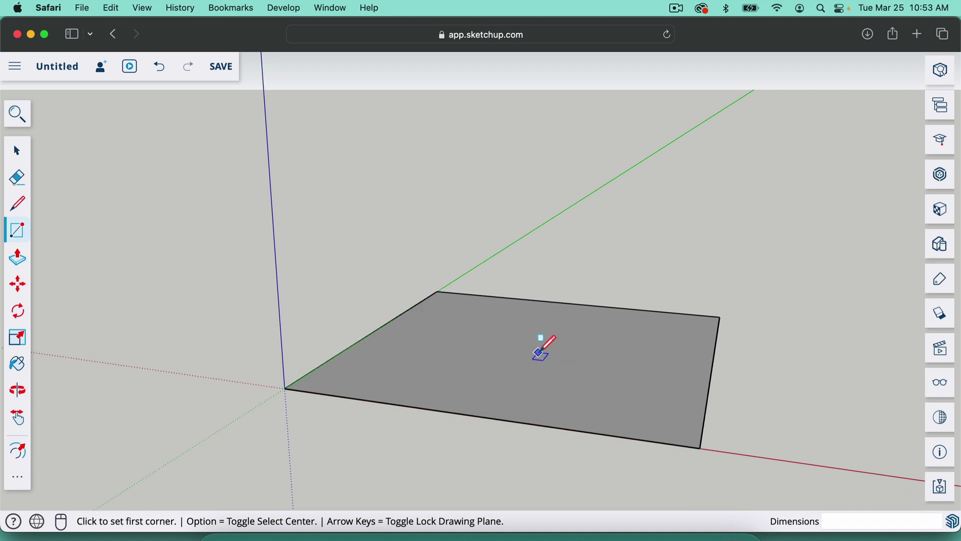
scroll(539, 352, down, 3)
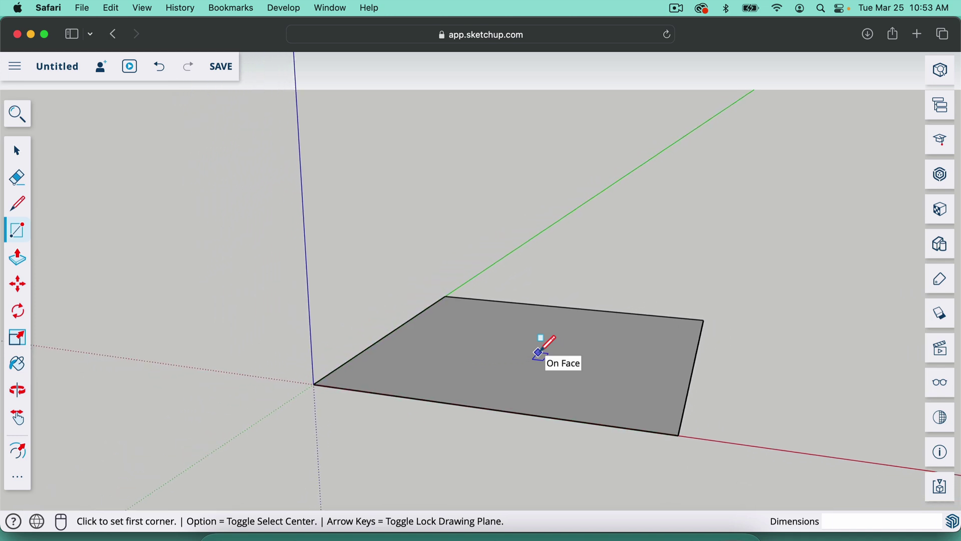
click(62, 521)
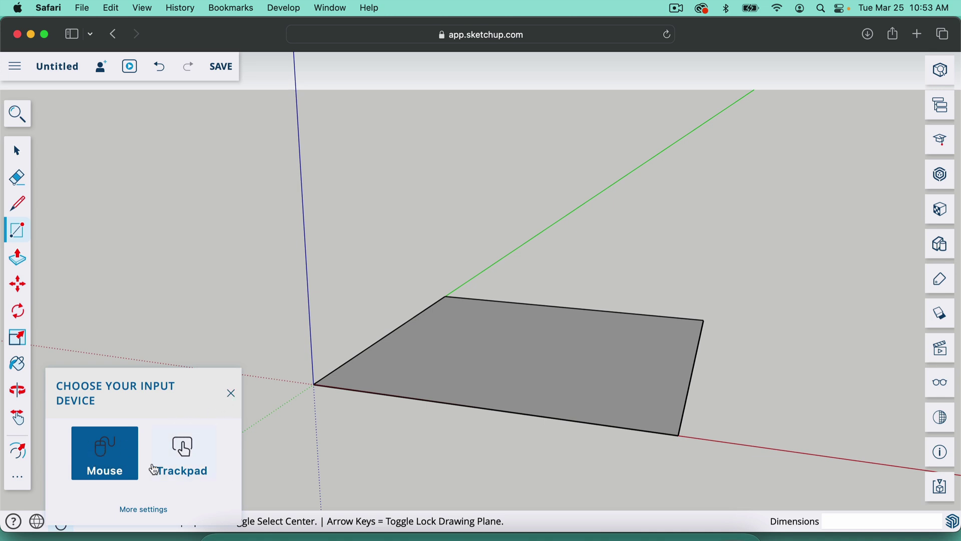
click(232, 394)
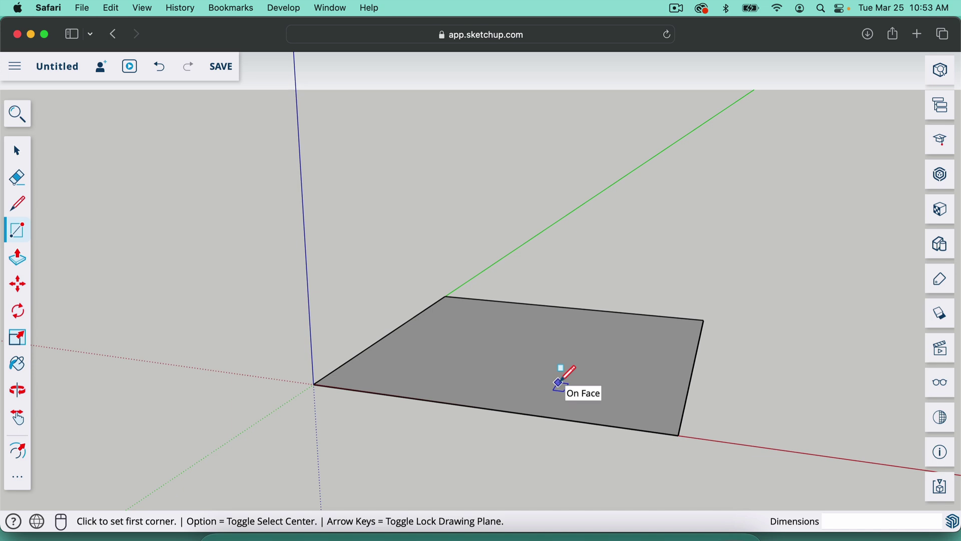
click(17, 389)
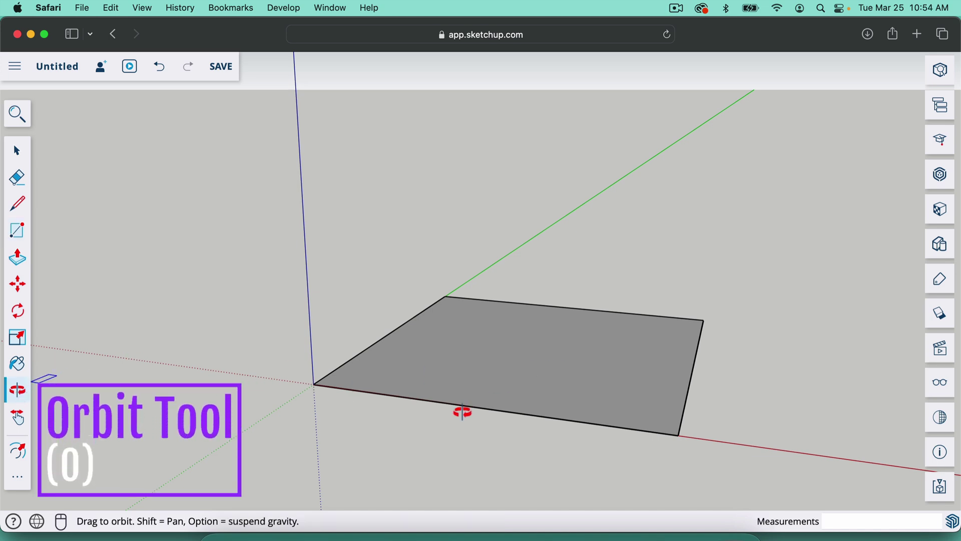
drag(620, 405, 494, 378)
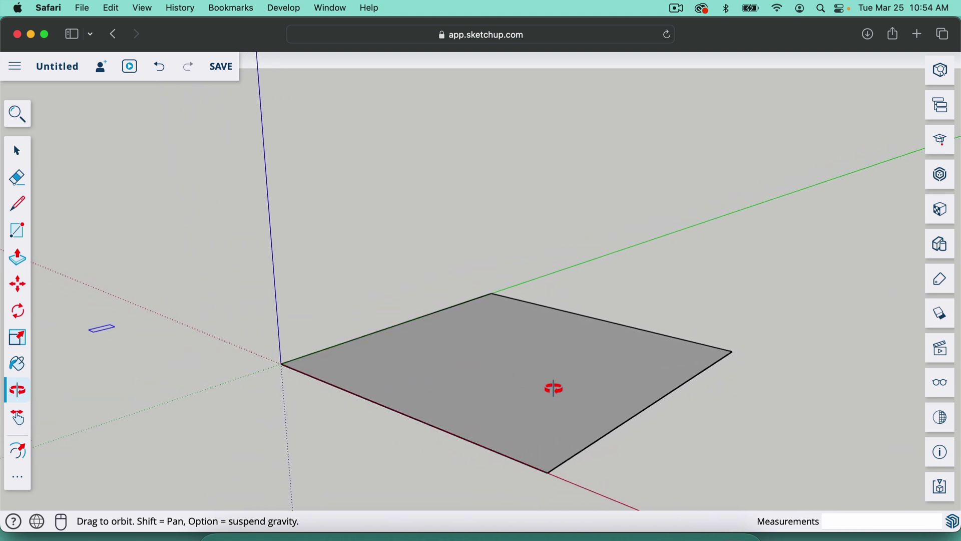
drag(554, 388, 547, 414)
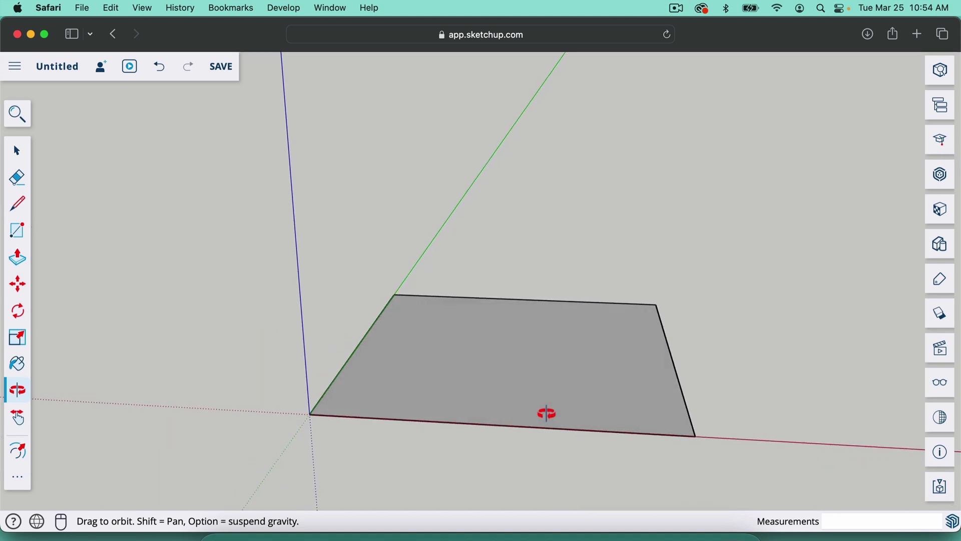
Push/pull the 20' square floor face up 9' into a box
key(p)
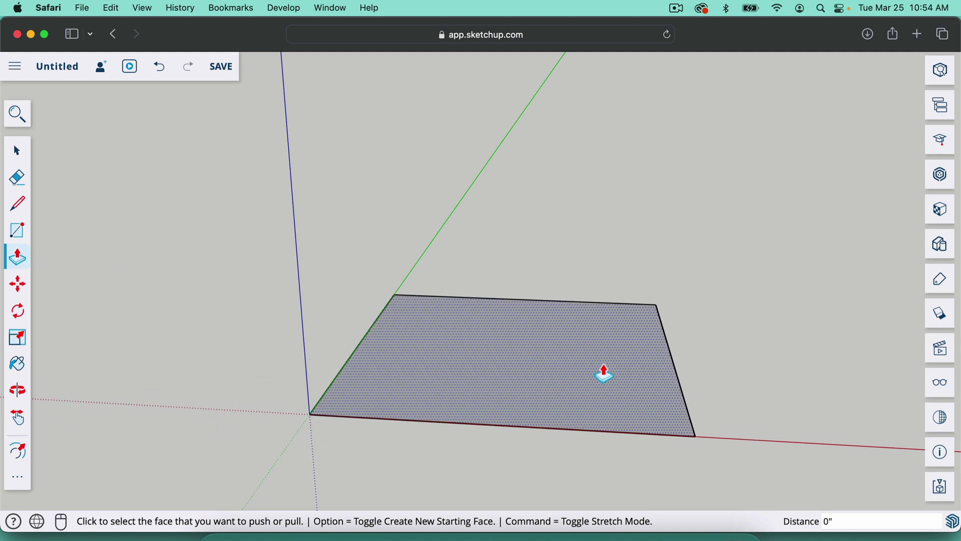
click(603, 371)
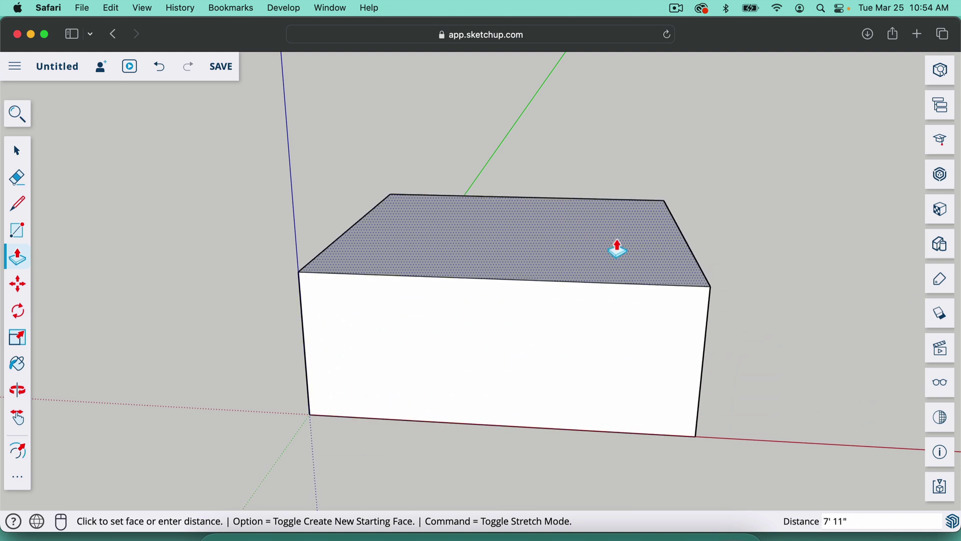
click(617, 249)
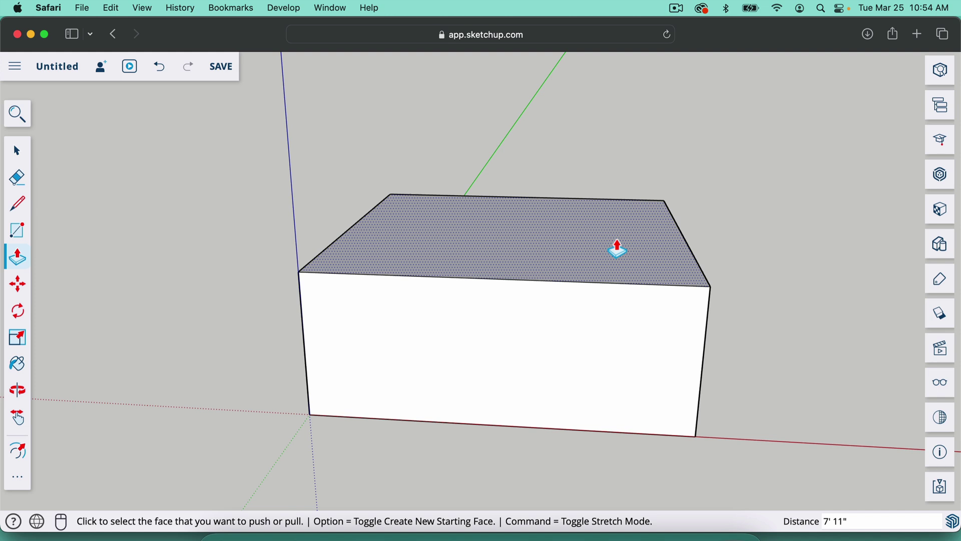
text(9)
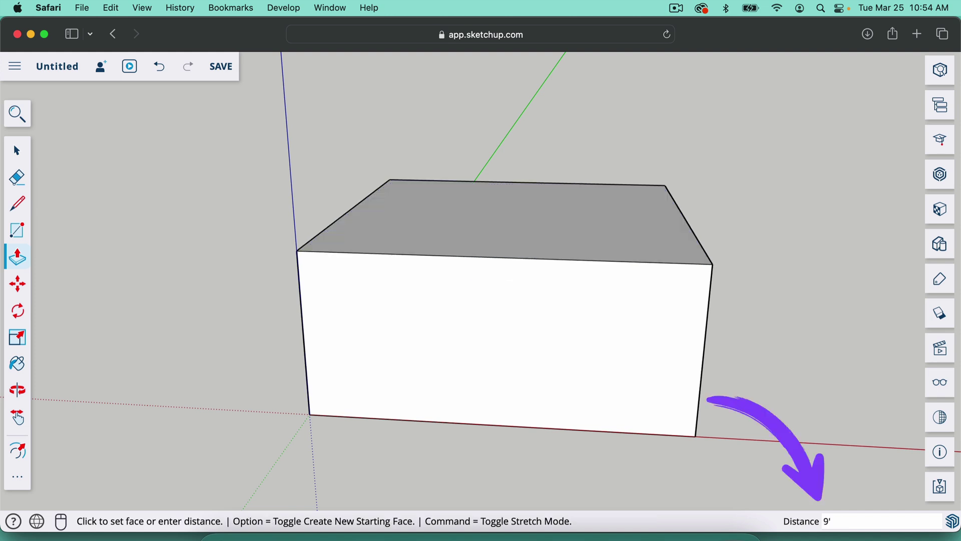
scroll(210, 352, down, 1)
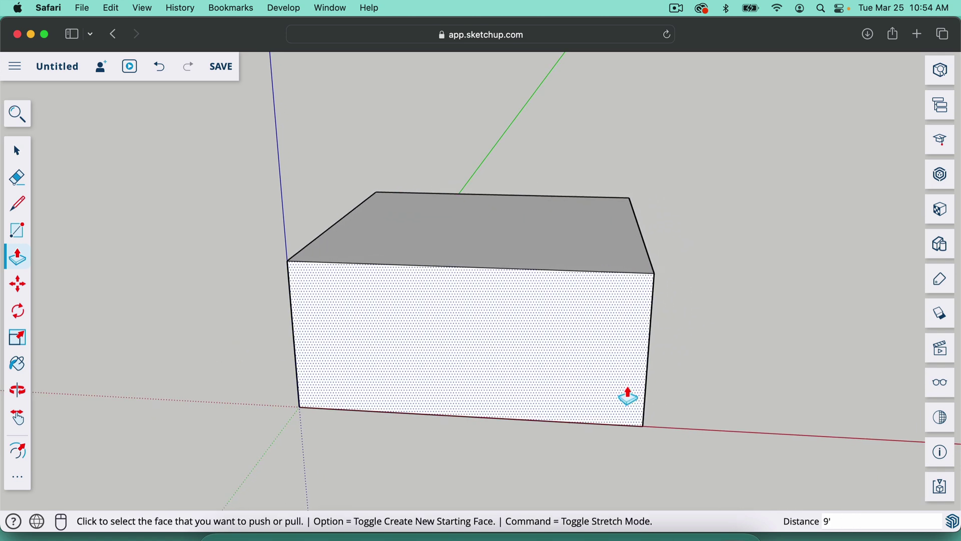
key(o)
drag(710, 433, 595, 379)
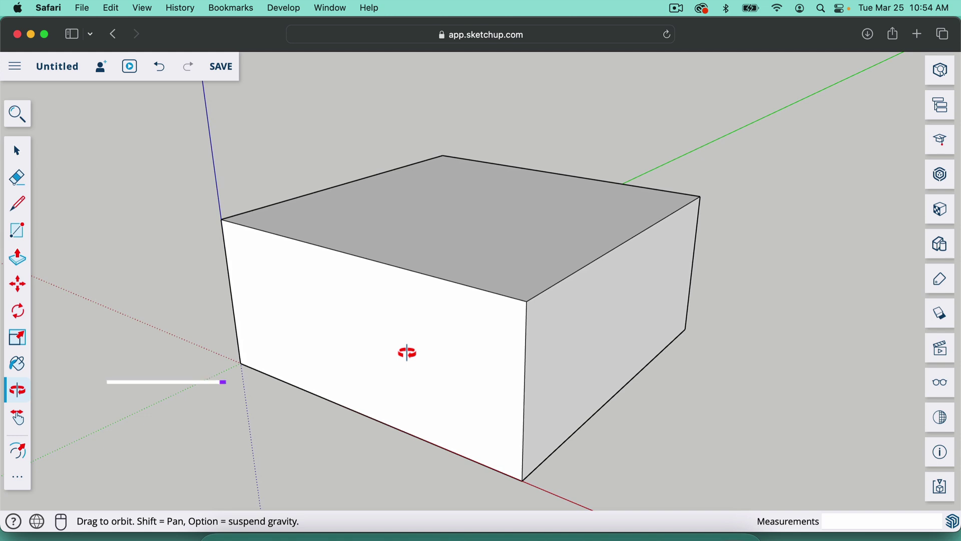
Draw and undo a test triangle, then draw a line between the top face's front and back midpoints
key(l)
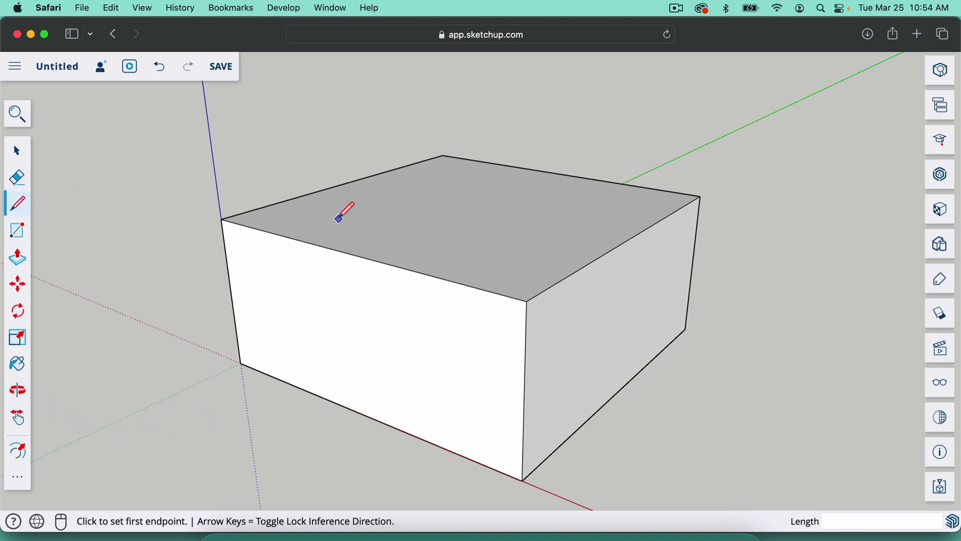
click(323, 207)
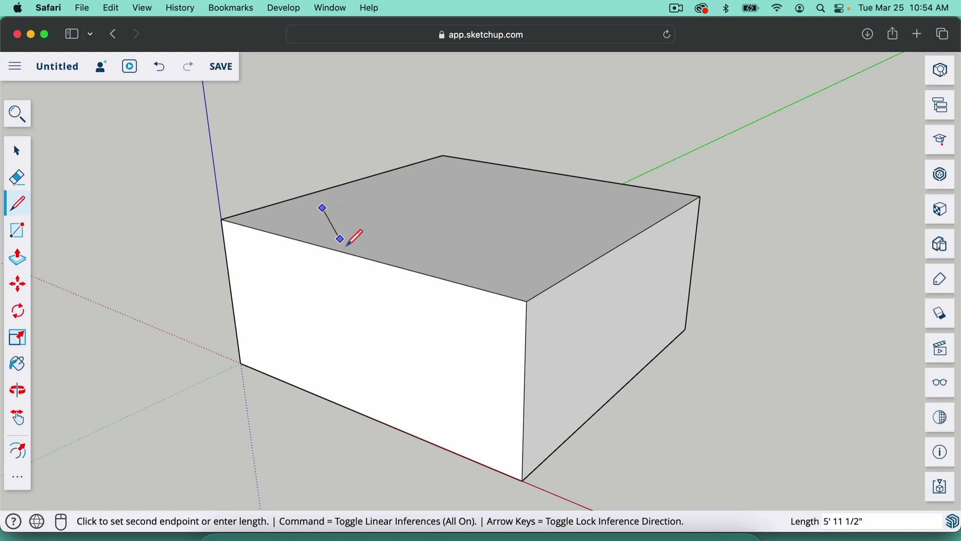
click(443, 208)
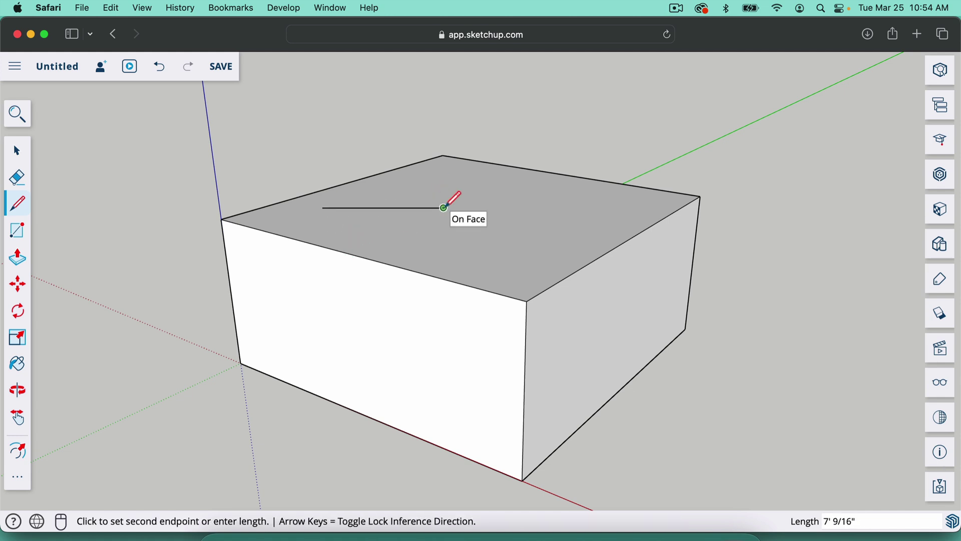
click(492, 250)
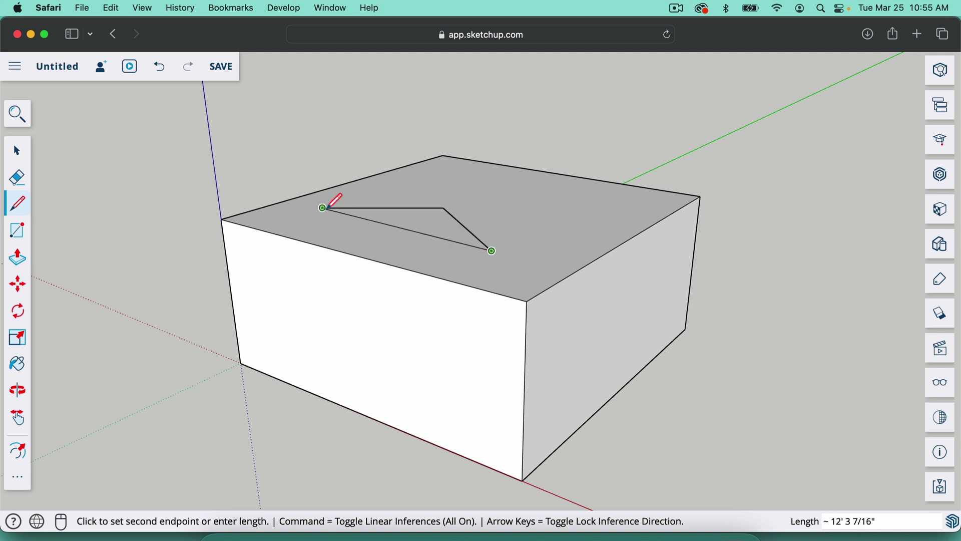
click(323, 207)
key(super+z)
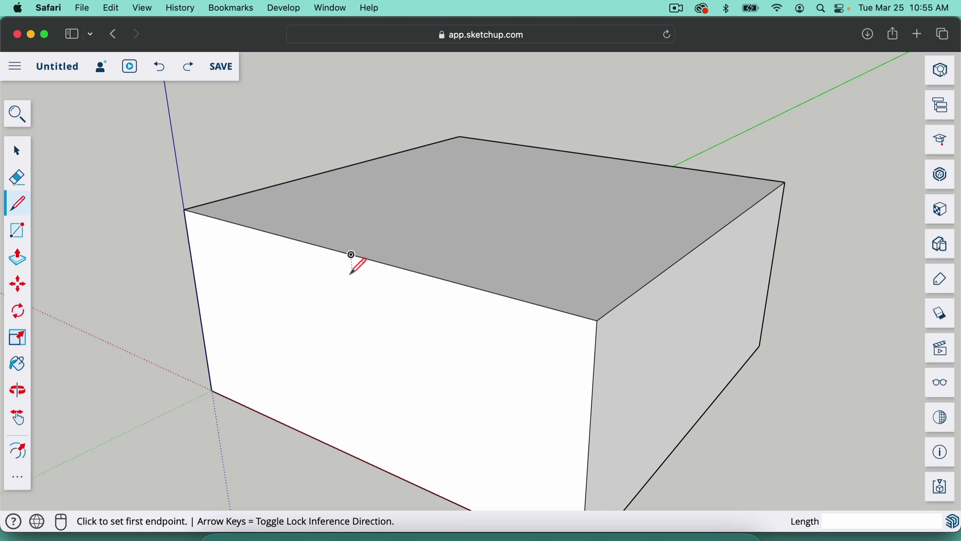
click(350, 254)
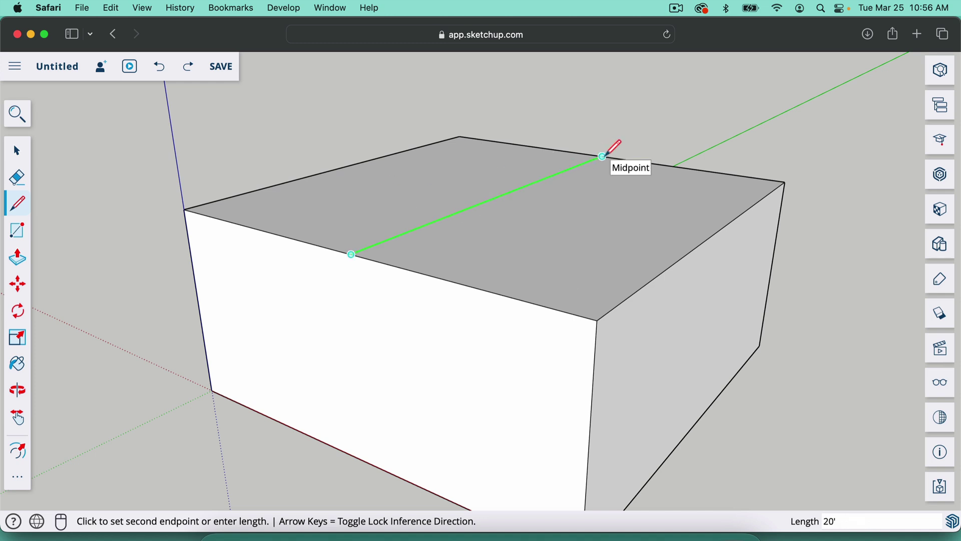
click(603, 156)
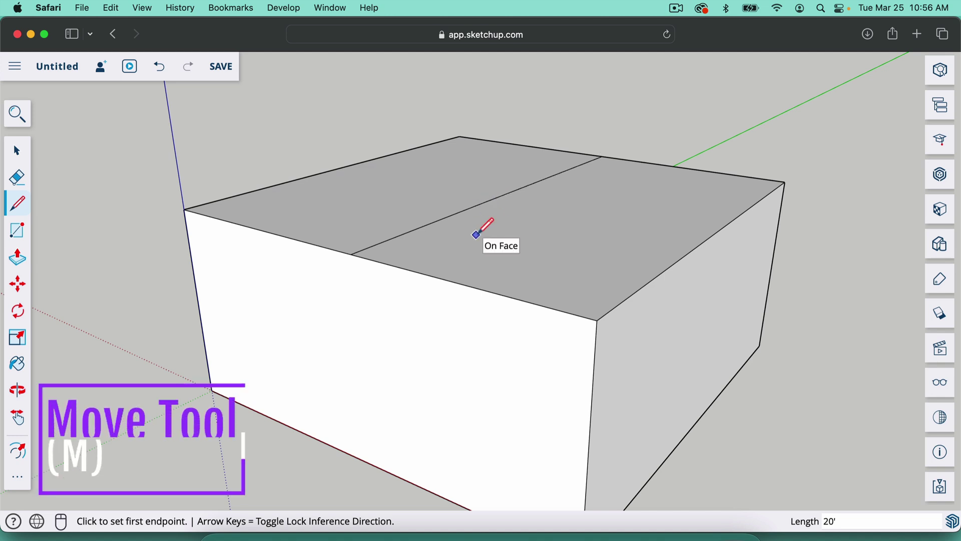
Move the dividing edge straight up 8' to form the gable roof ridge
key(m)
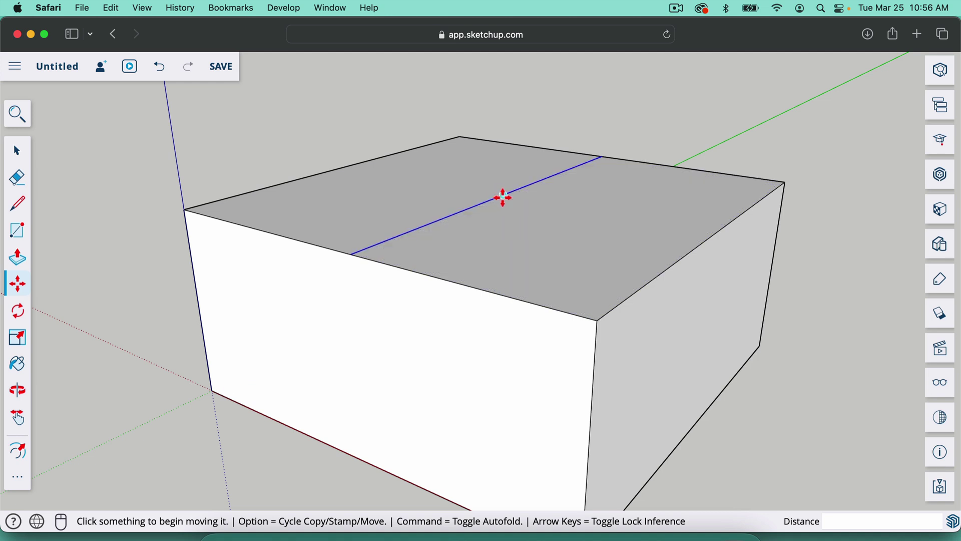
click(490, 200)
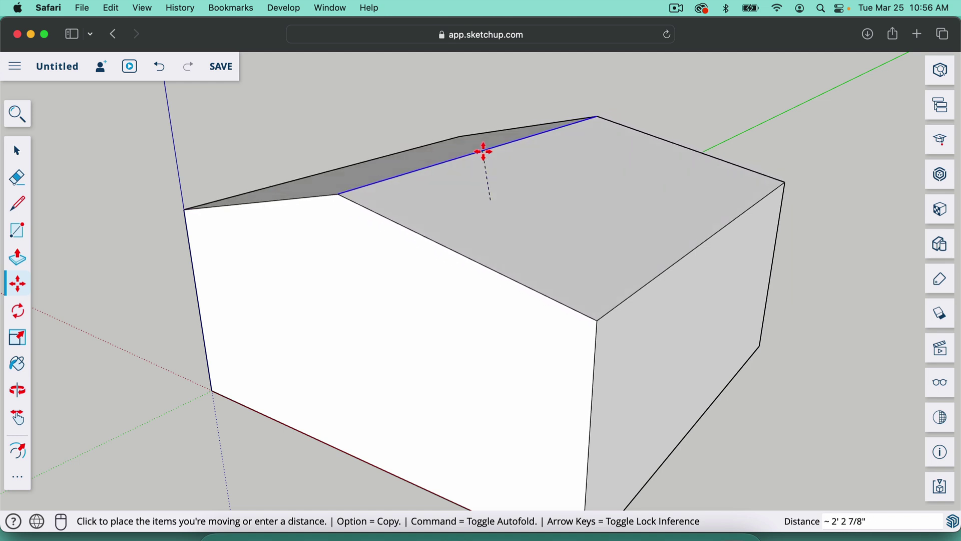
click(488, 136)
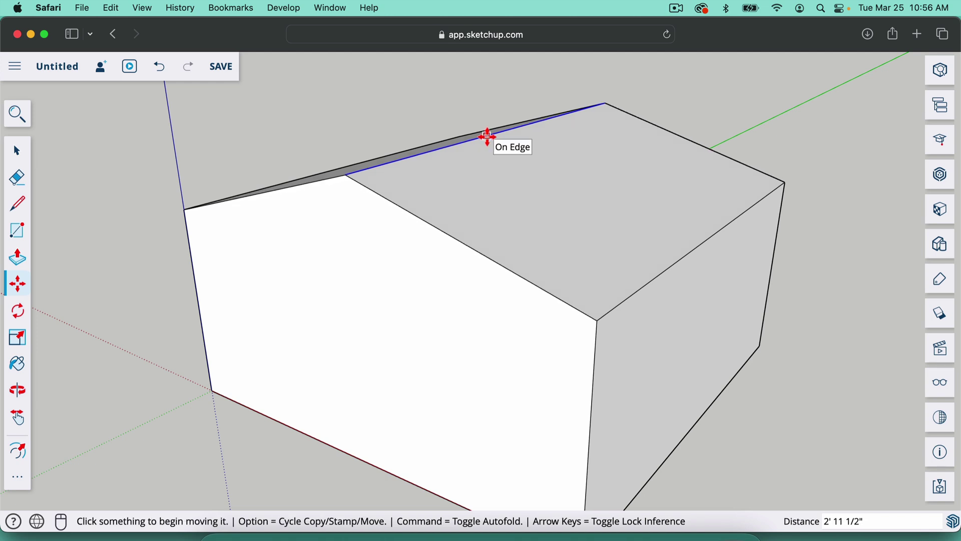
text(8)
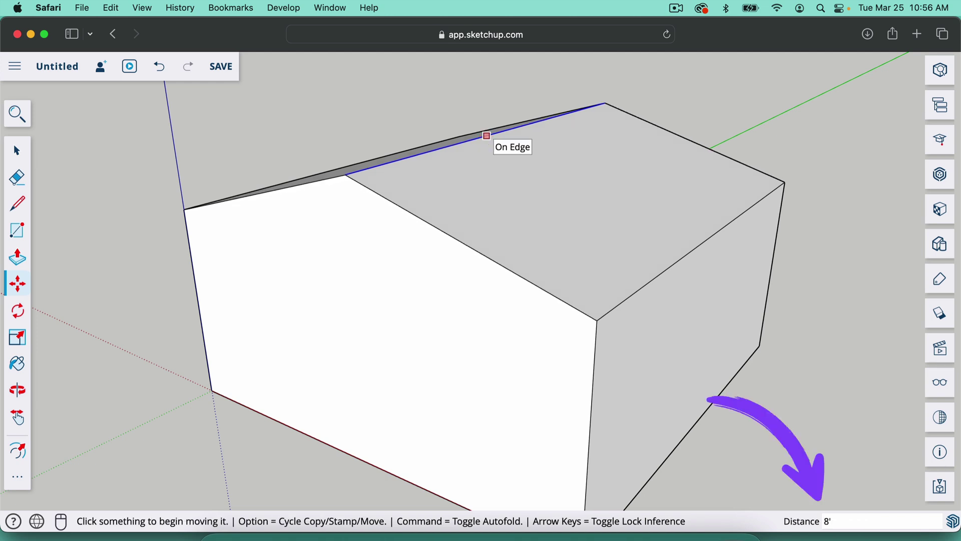
key(Return)
middle_drag(487, 136, 377, 294)
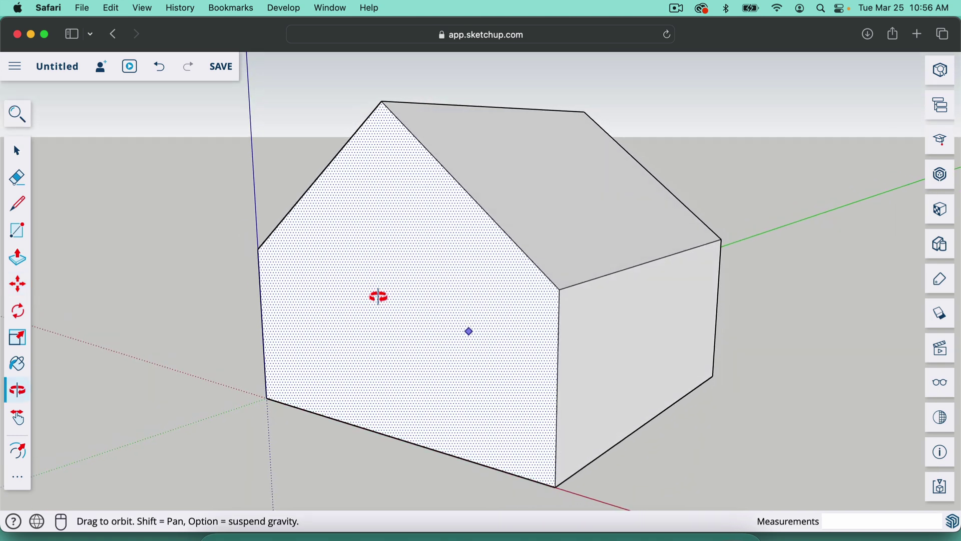
Pick the horizontal siding material from the Brick, Cladding and Siding category
middle_drag(635, 353, 550, 326)
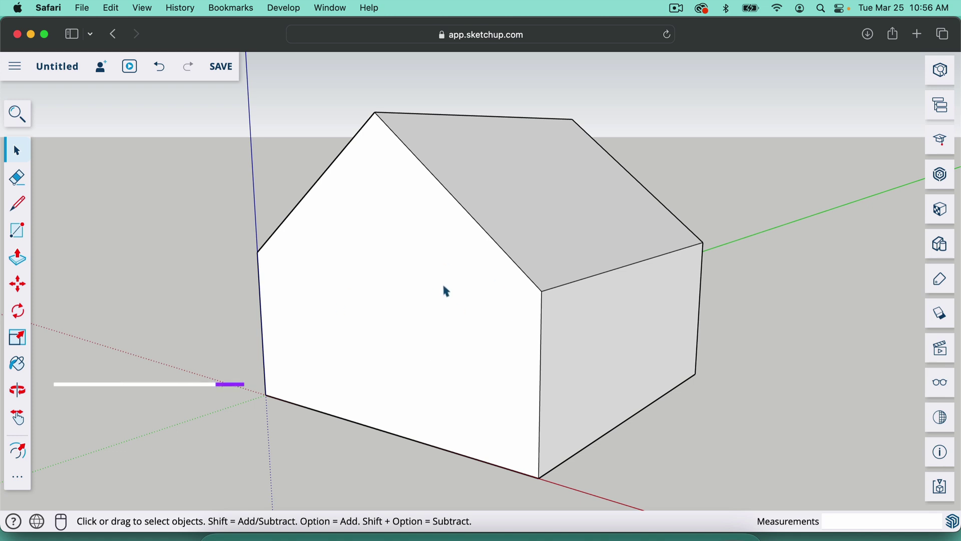
key(b)
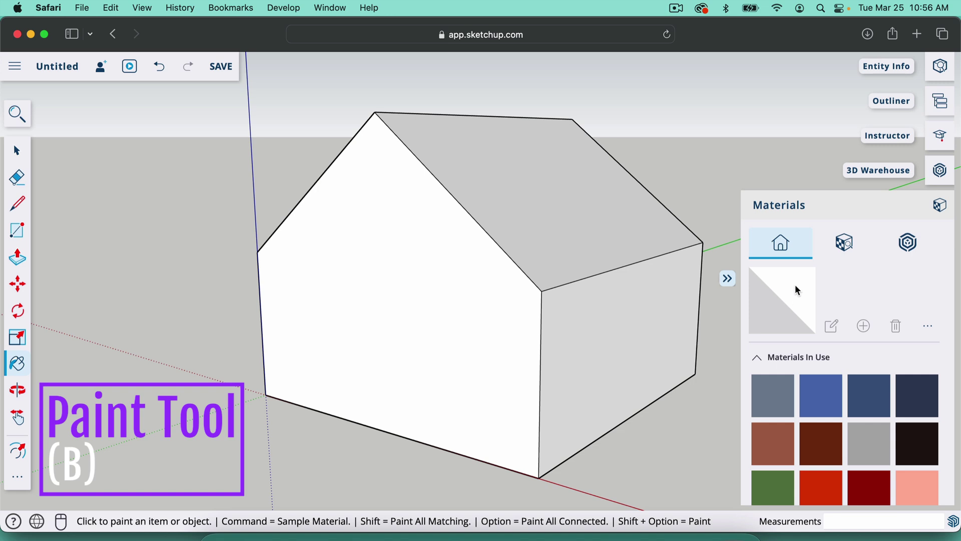
click(848, 245)
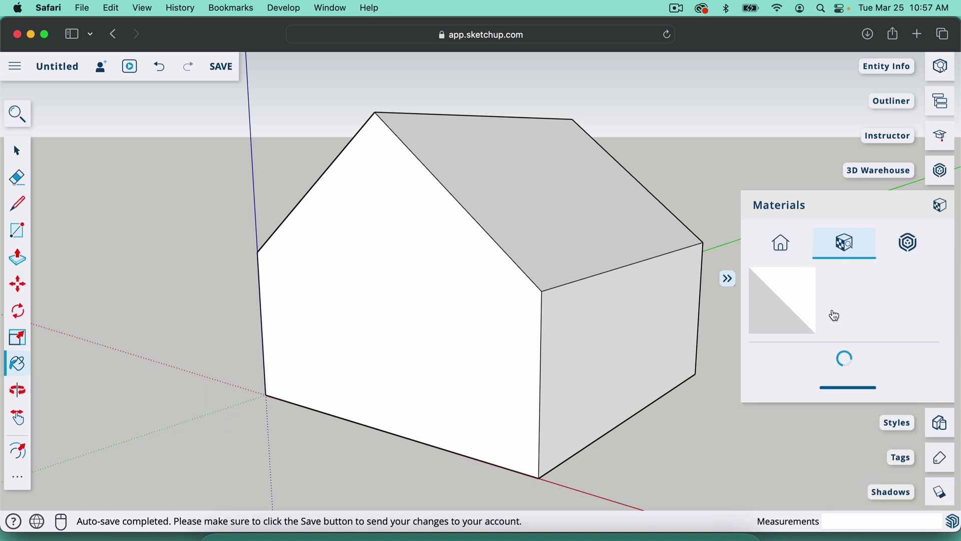
scroll(836, 358, down, 5)
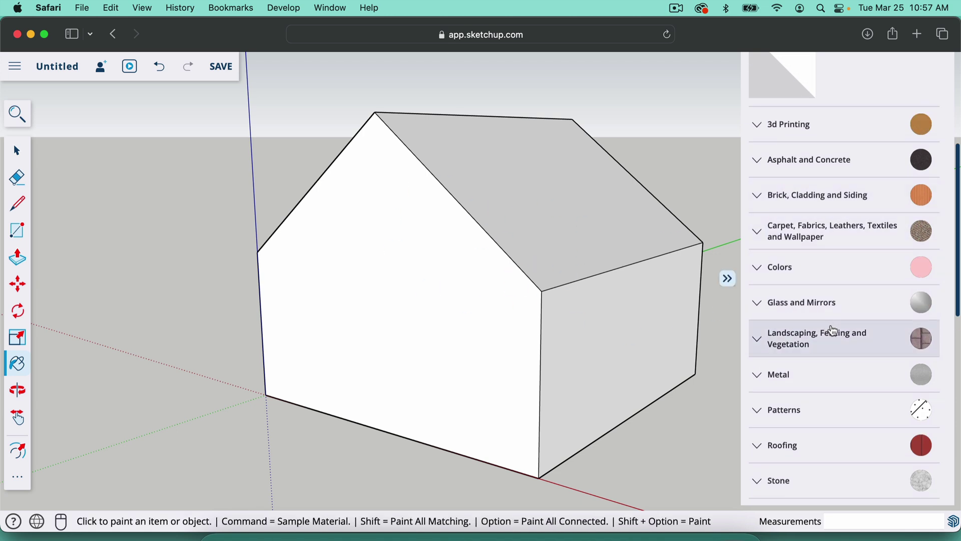
click(760, 204)
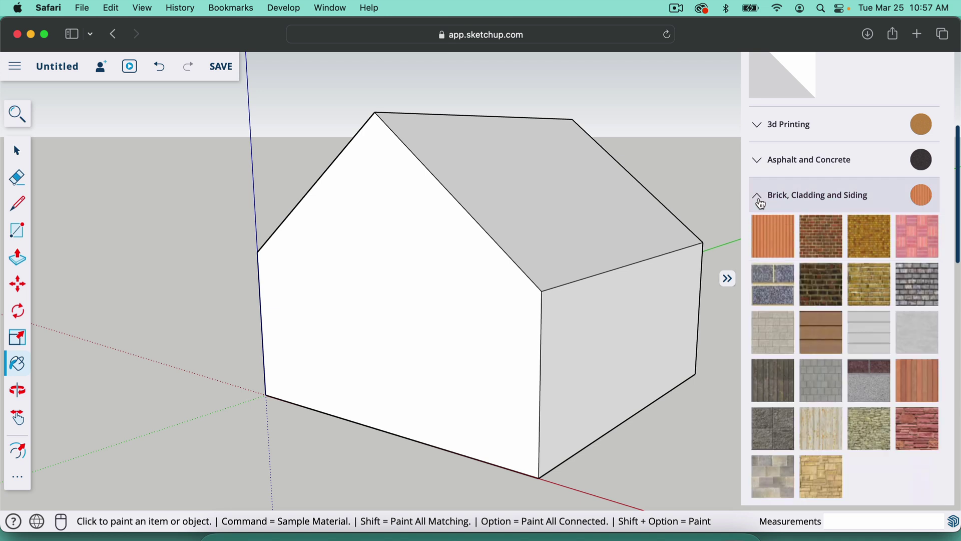
scroll(794, 229, down, 2)
click(862, 264)
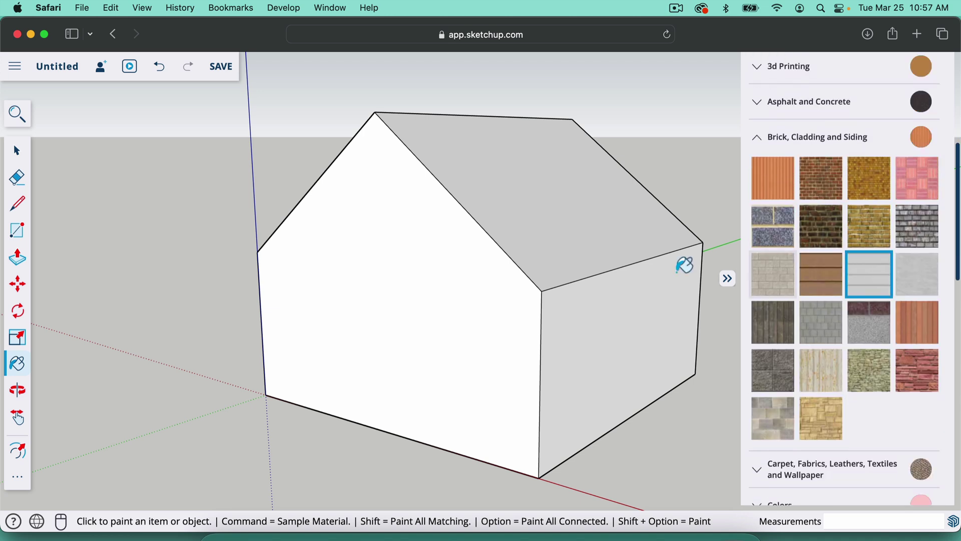
Paint the right wall, front gable, back gable and other side wall with the siding
click(633, 290)
click(403, 311)
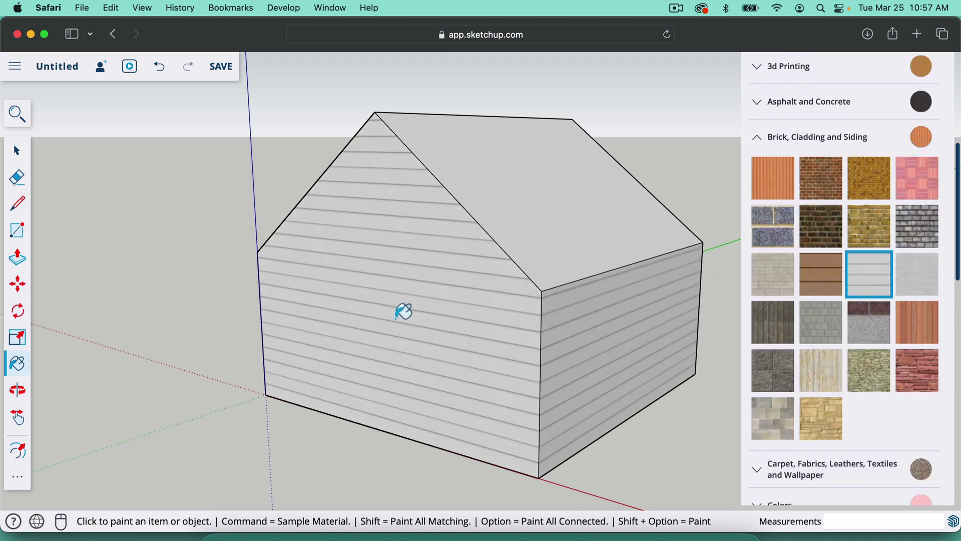
key(o)
mouse_move(435, 332)
mouse_down()
mouse_move(206, 343)
mouse_move(569, 307)
mouse_move(377, 281)
mouse_up()
key(b)
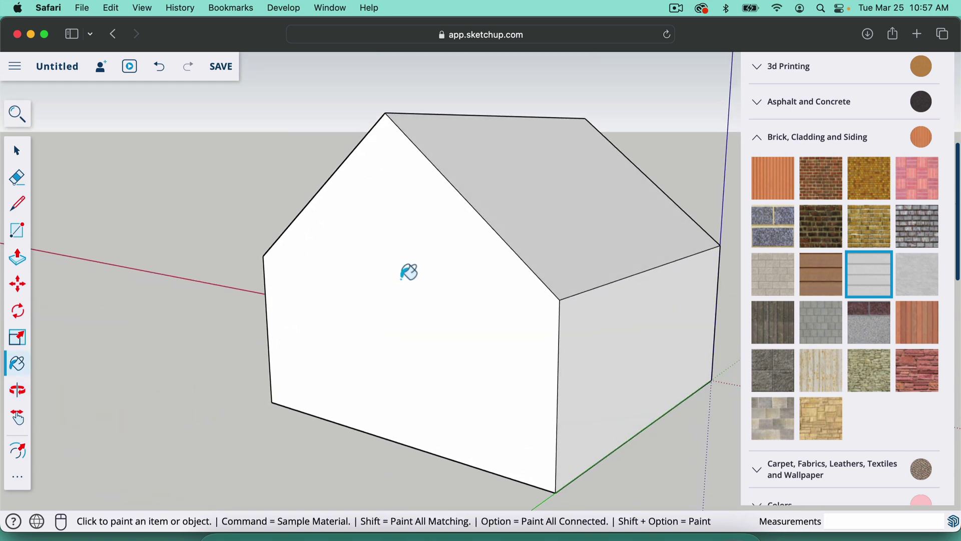
click(427, 331)
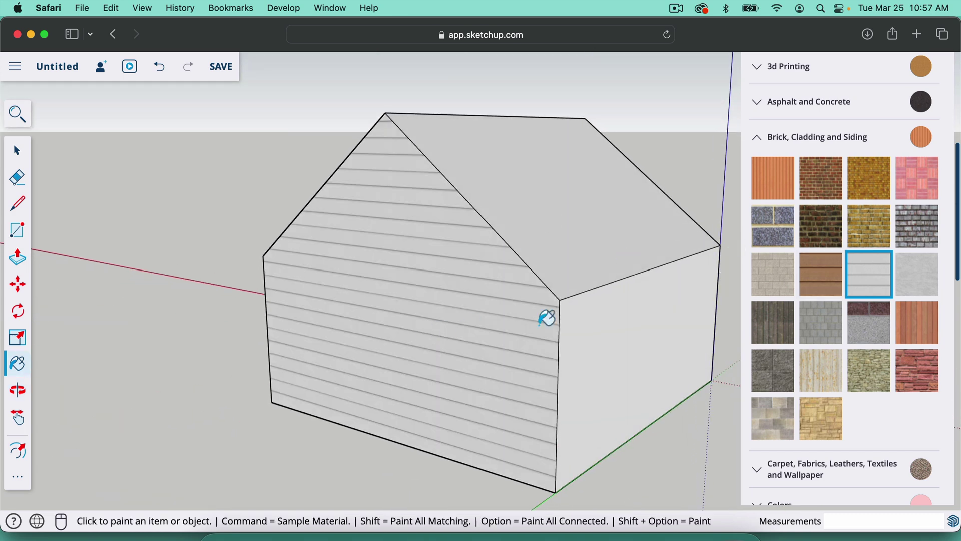
click(628, 314)
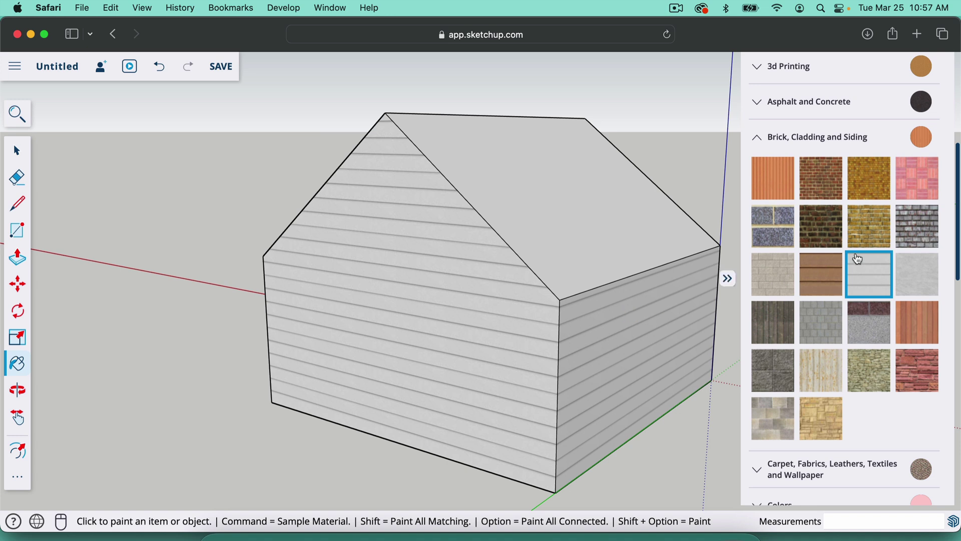
Apply Roofing Metal Standing Seam Red to both roof slopes
click(763, 141)
scroll(801, 301, down, 3)
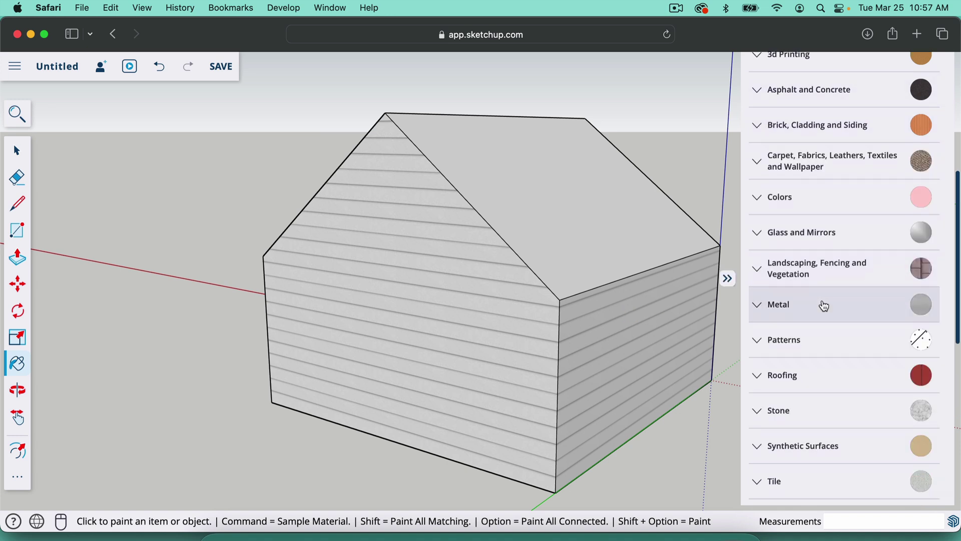
click(759, 300)
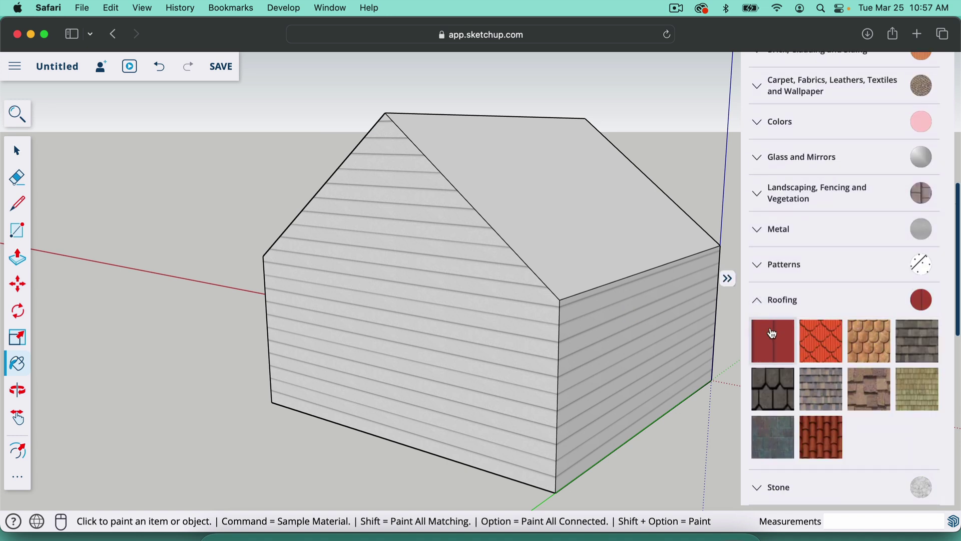
click(772, 340)
click(521, 192)
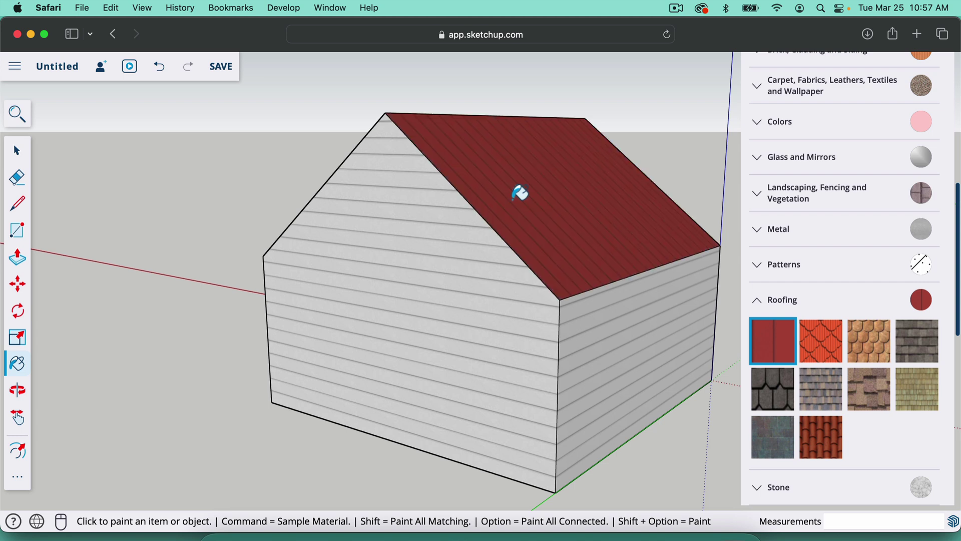
key(o)
mouse_move(425, 215)
mouse_down()
mouse_move(369, 263)
mouse_move(259, 263)
mouse_move(605, 308)
mouse_move(629, 277)
mouse_up()
key(b)
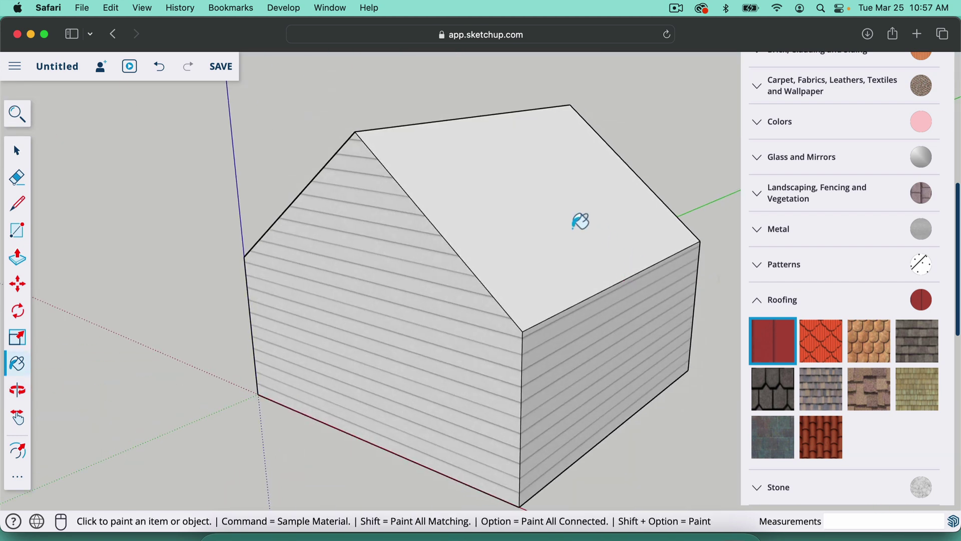
click(581, 221)
Collapse the Roofing category and close the Materials panel
click(768, 306)
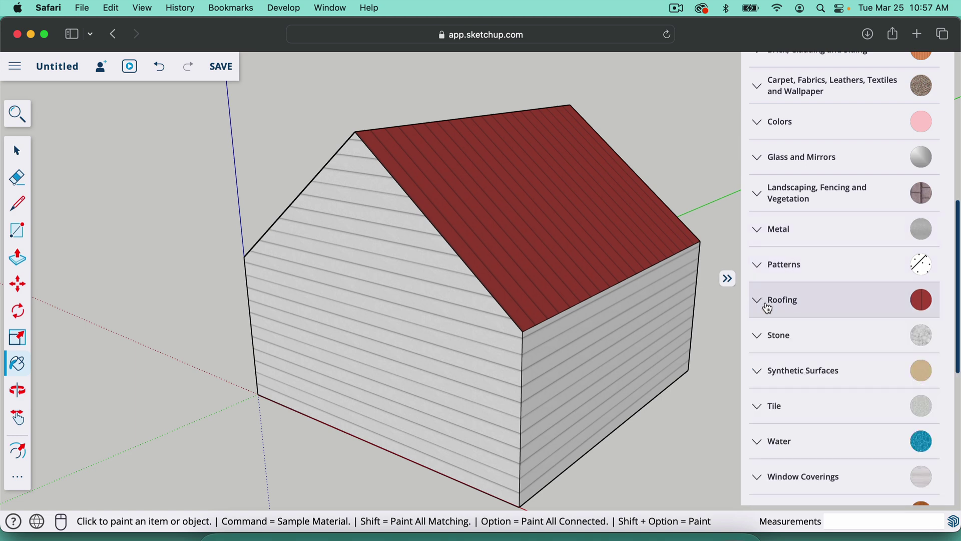
scroll(803, 113, up, 10)
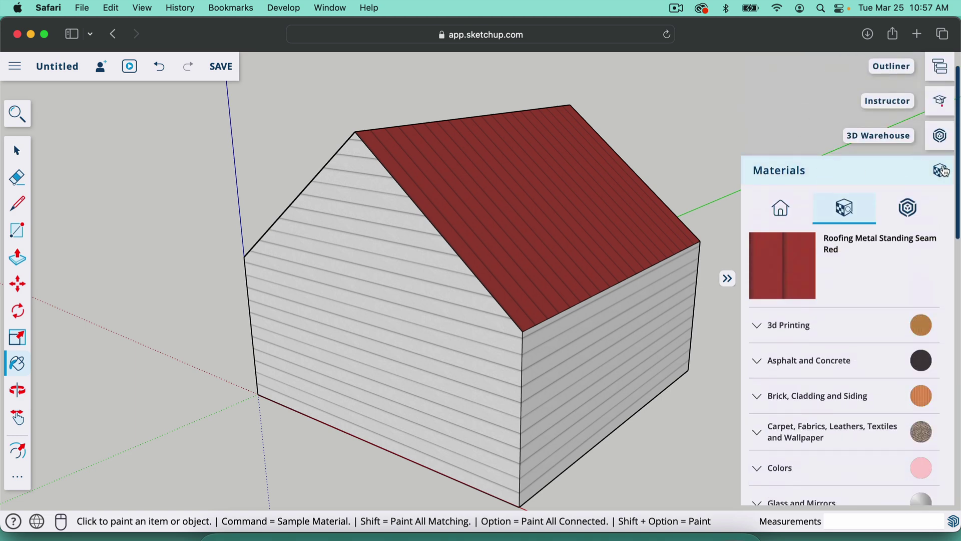
click(943, 170)
click(822, 279)
scroll(471, 332, down, 2)
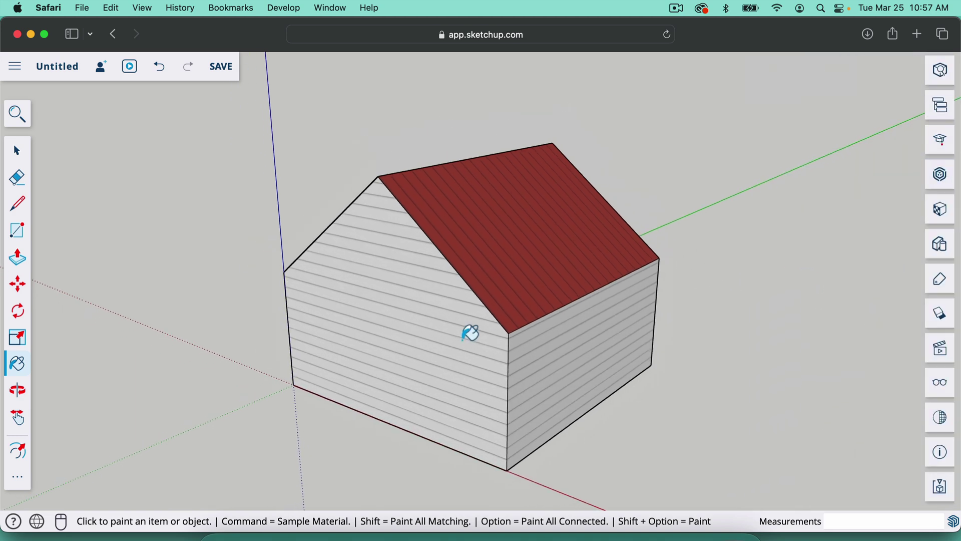
scroll(383, 430, up, 1)
scroll(383, 431, up, 2)
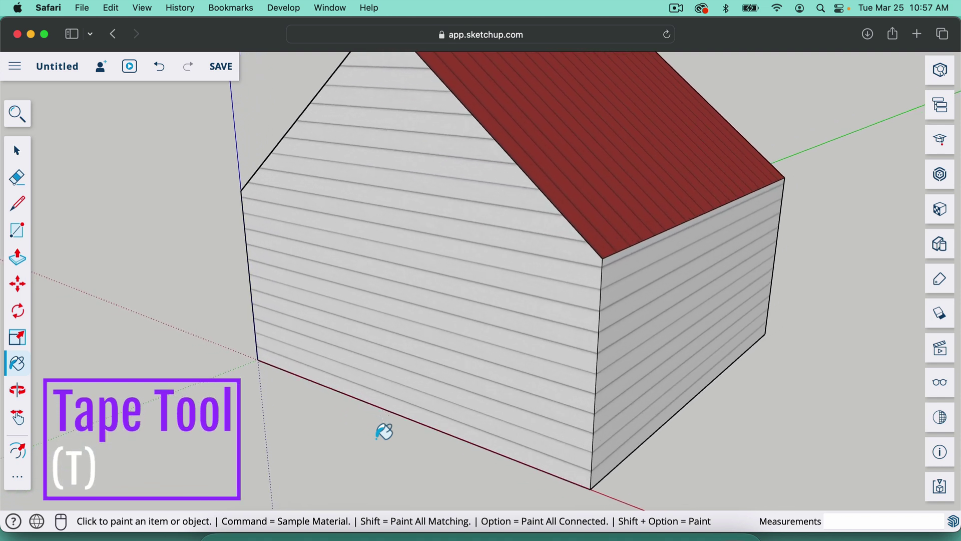
Place Tape Measure guides 4' in from the right and left wall edges and 8' above the bottom
key(t)
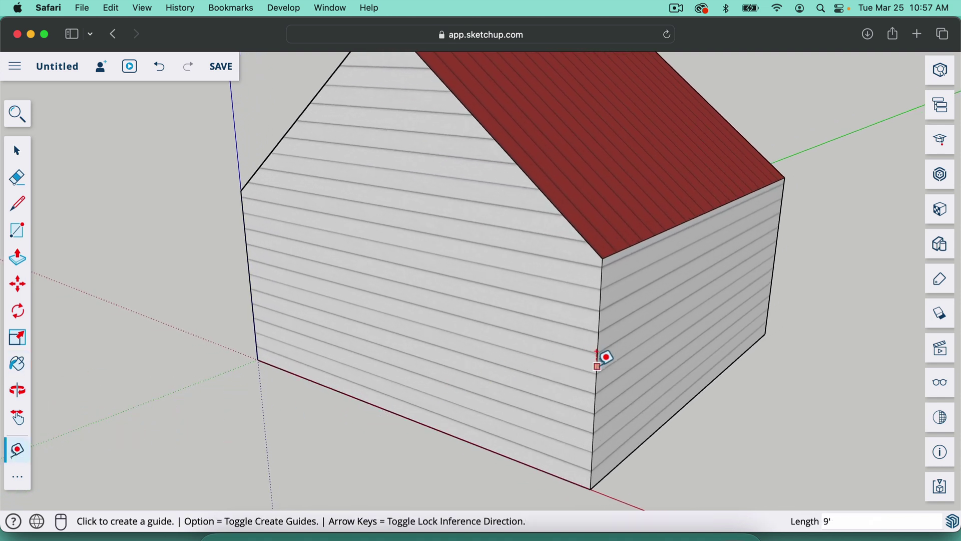
click(597, 366)
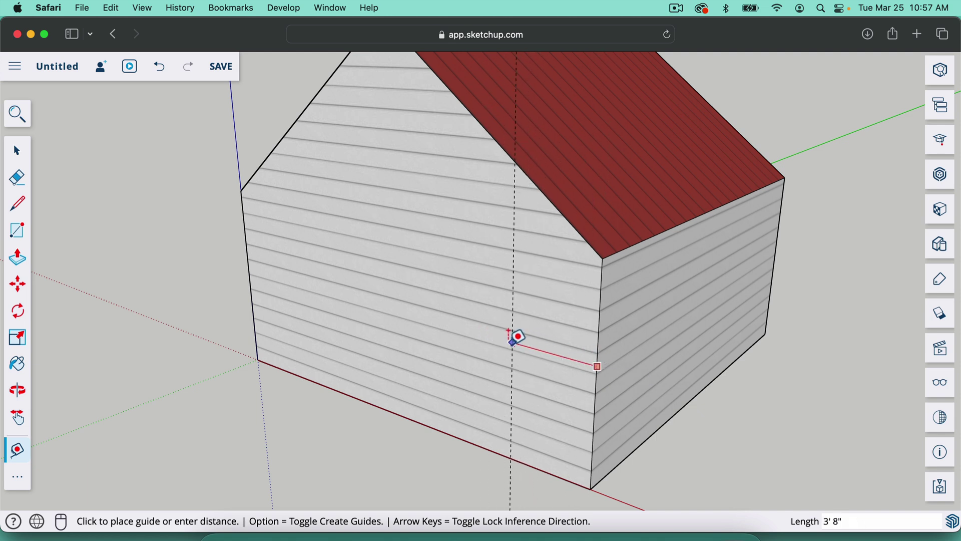
text(4)
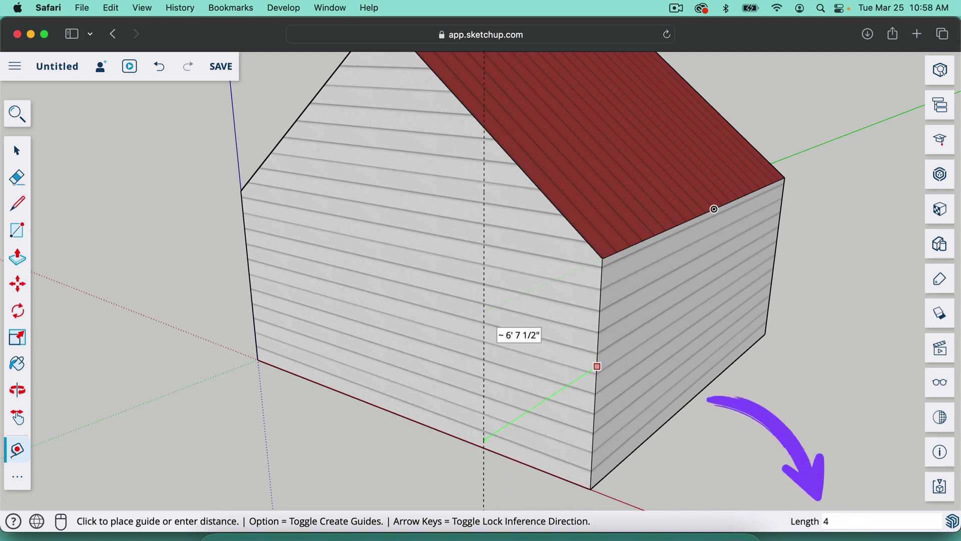
key(Return)
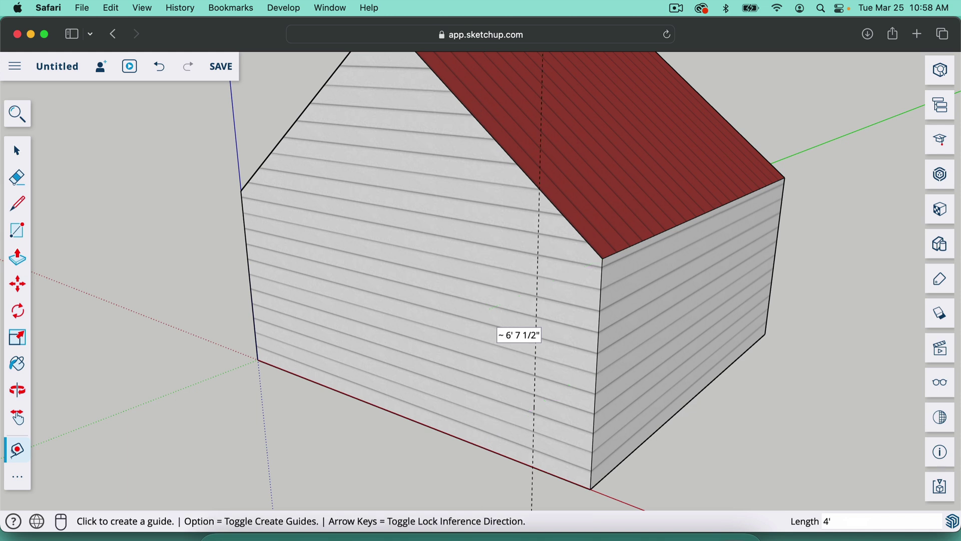
click(248, 262)
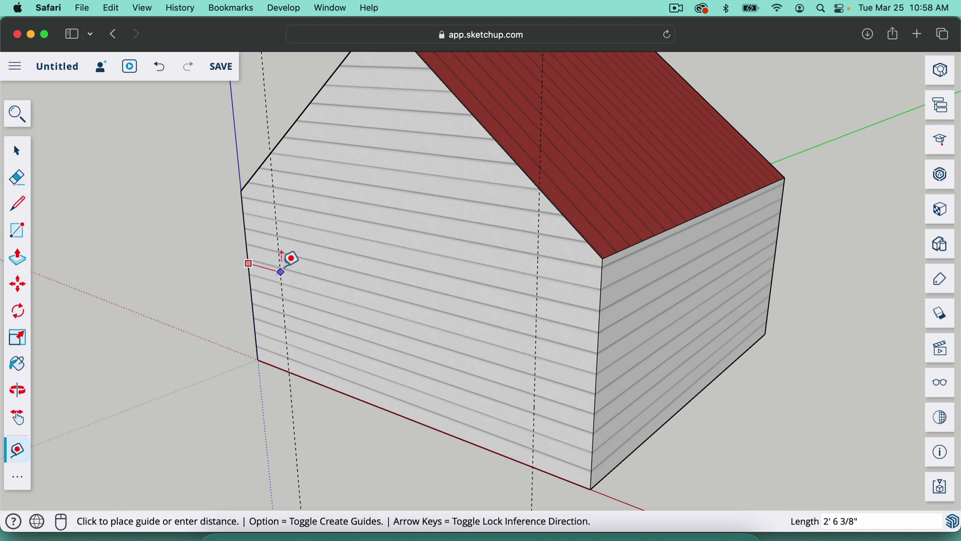
text(4)
key(Return)
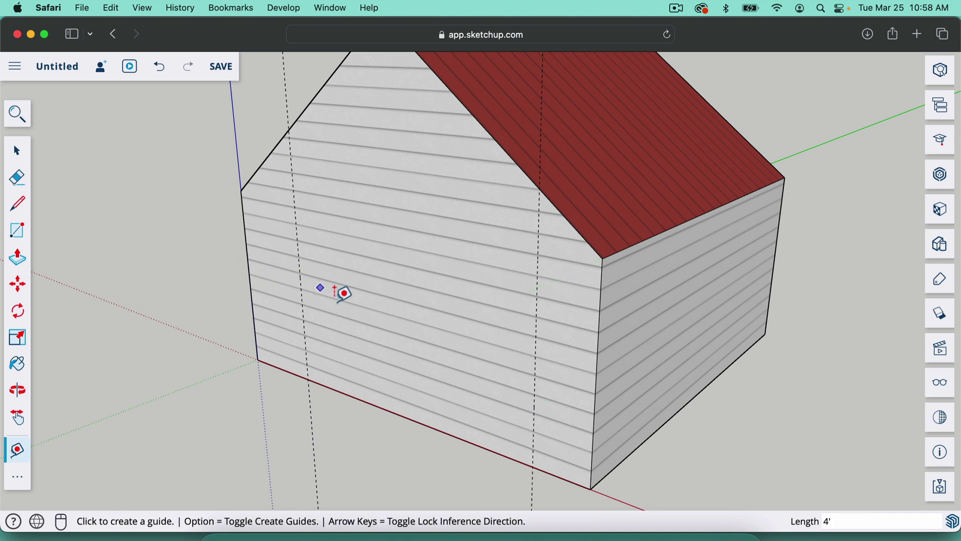
click(410, 418)
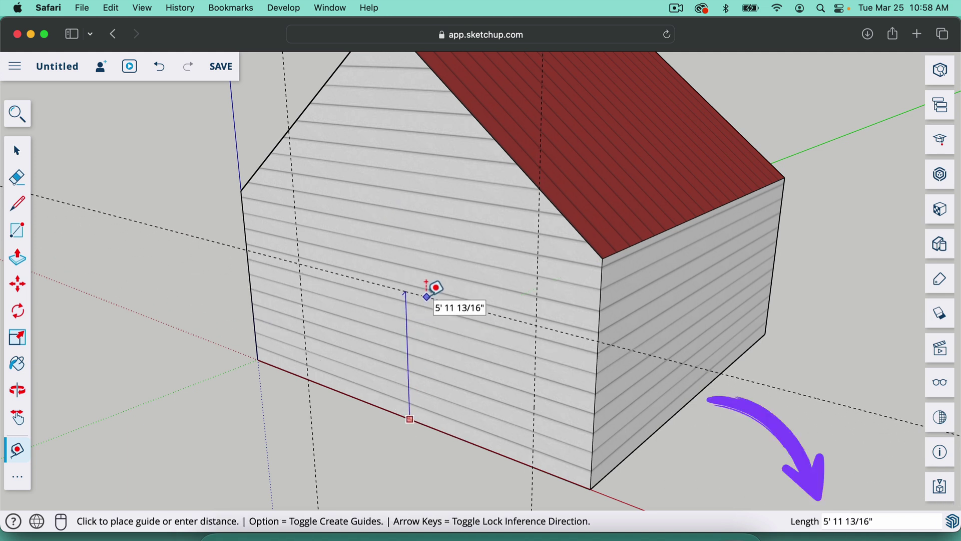
key(Return)
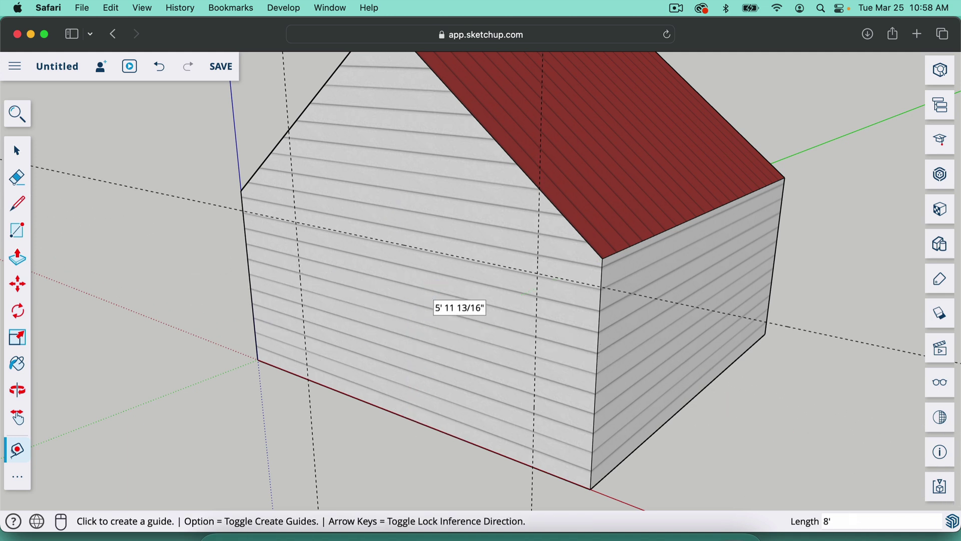
Draw the 8'-tall garage door outline along the guides on the gable wall
scroll(337, 317, up, 1)
key(l)
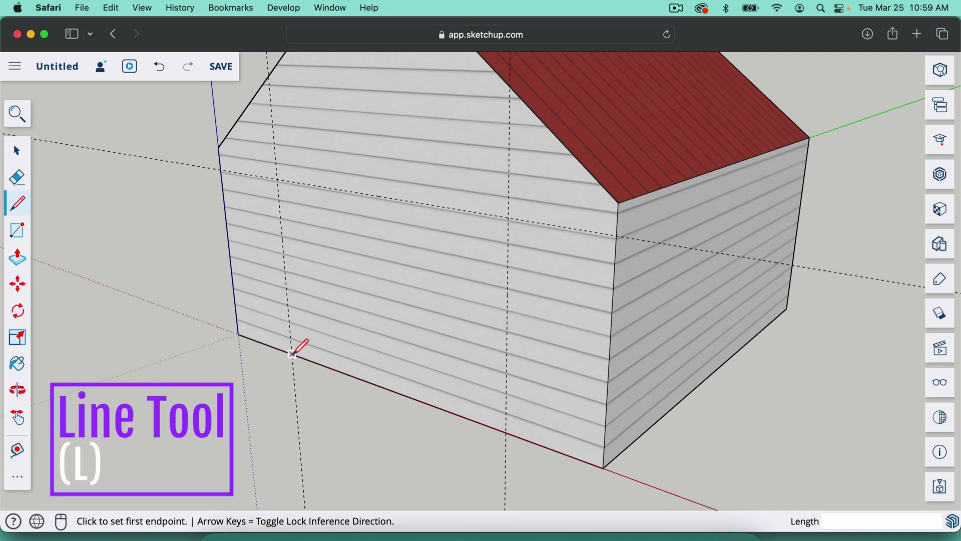
click(292, 354)
click(278, 178)
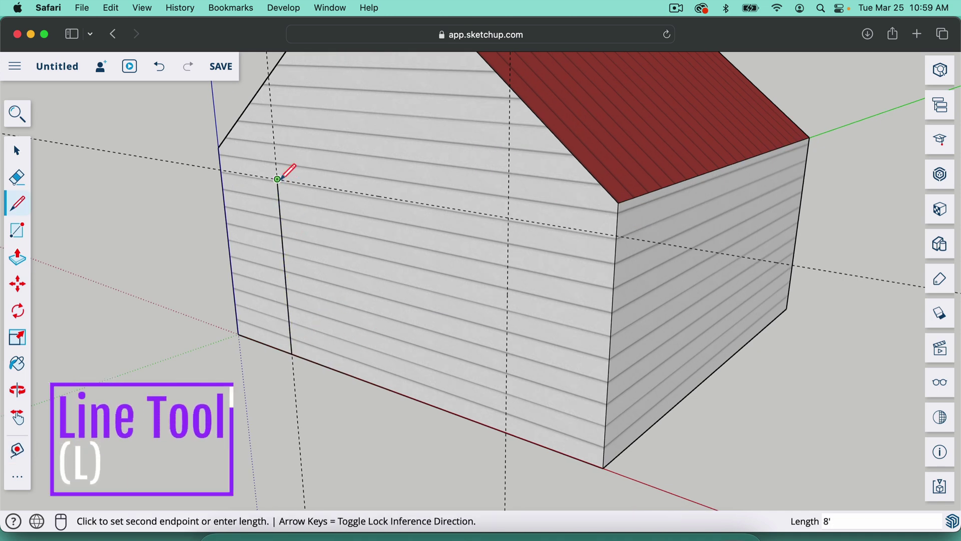
click(508, 218)
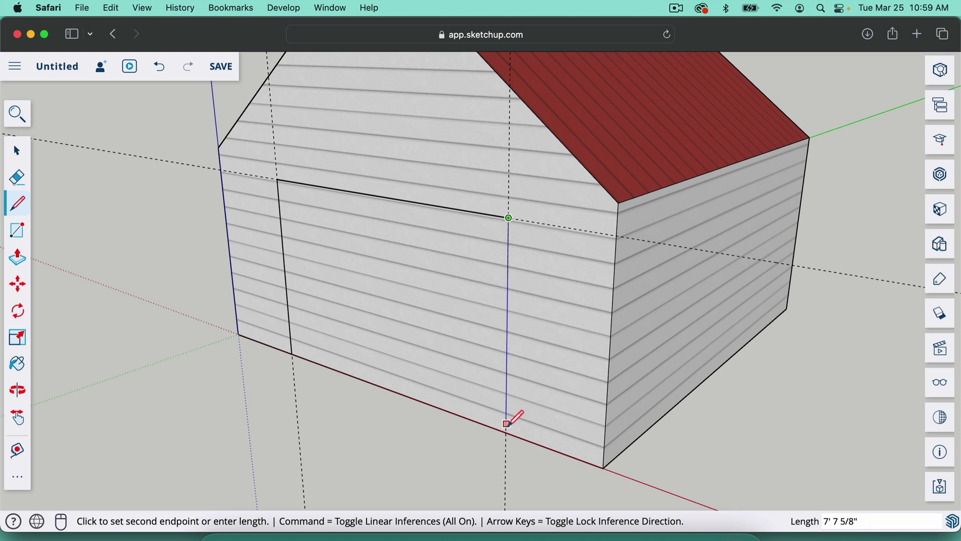
click(505, 431)
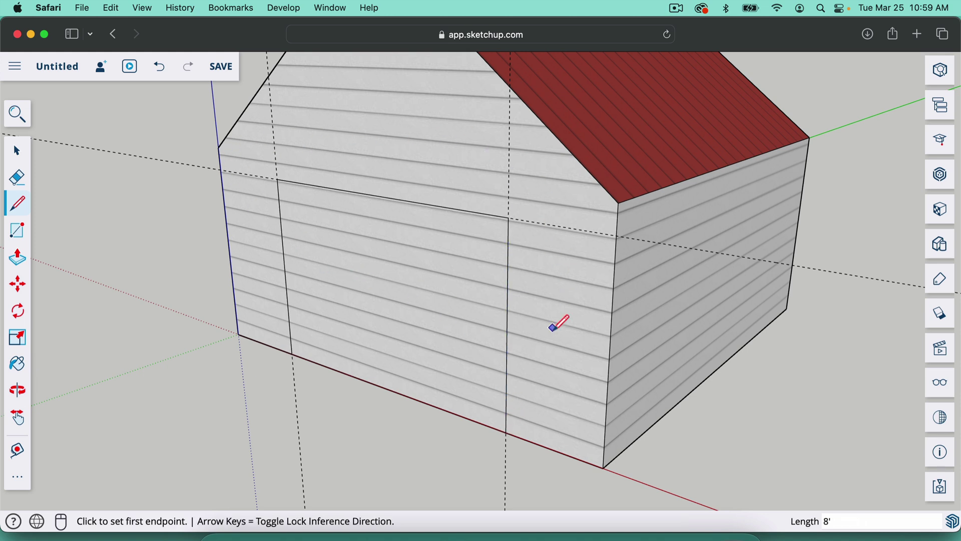
Erase the dashed guide lines
key(e)
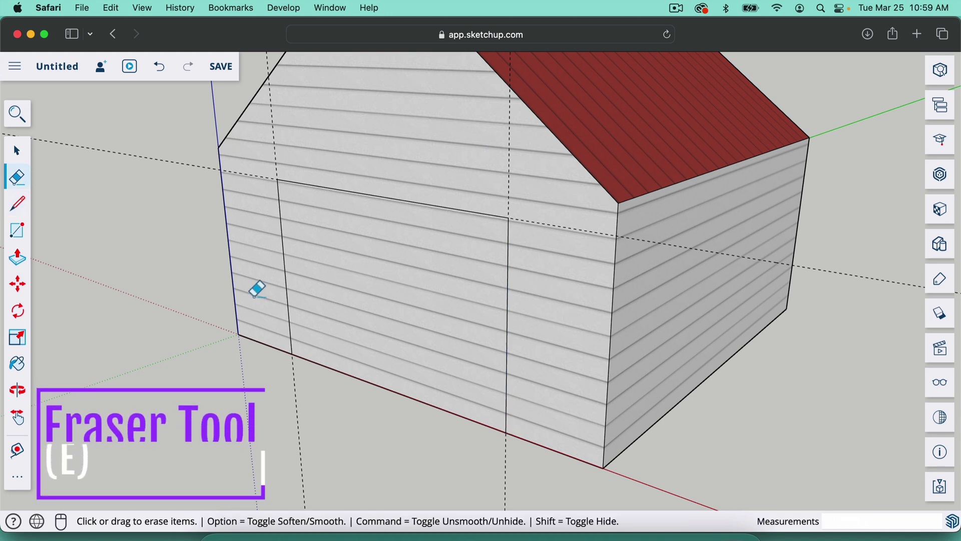
drag(259, 178, 483, 133)
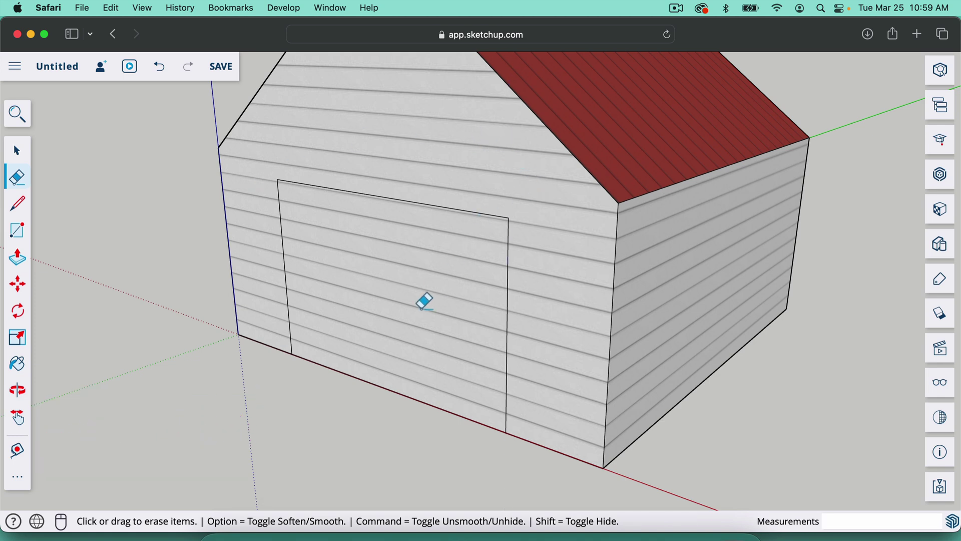
key(o)
drag(393, 326, 540, 326)
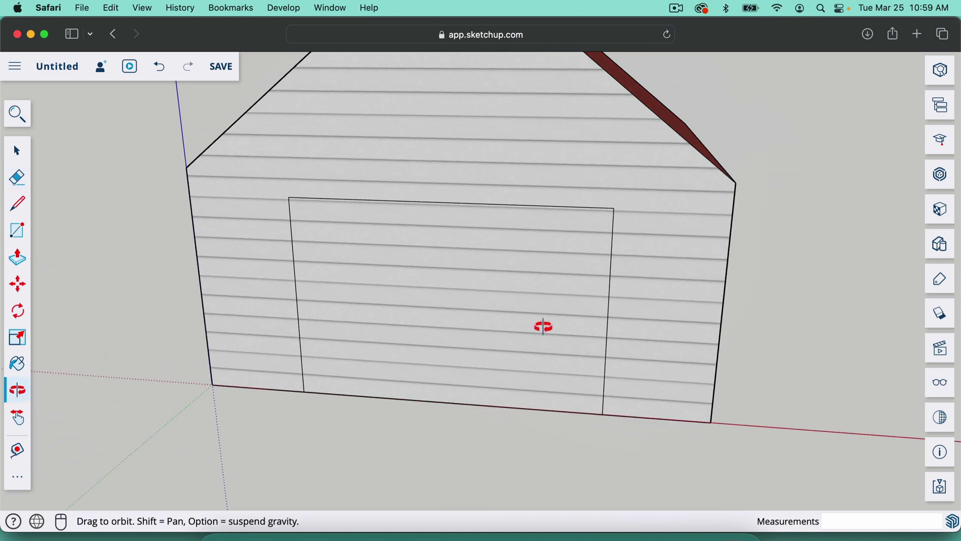
key(space)
click(467, 281)
key(Delete)
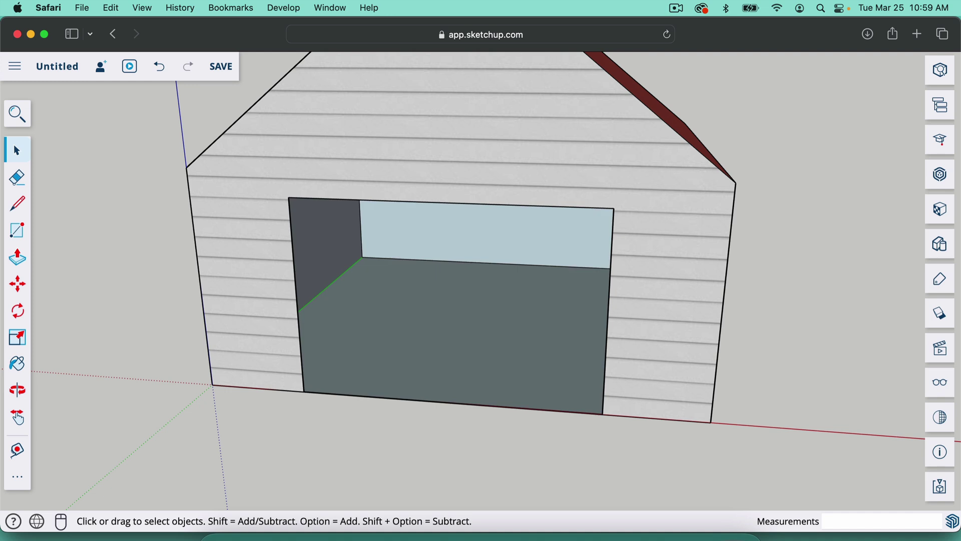
key(o)
drag(461, 275, 487, 282)
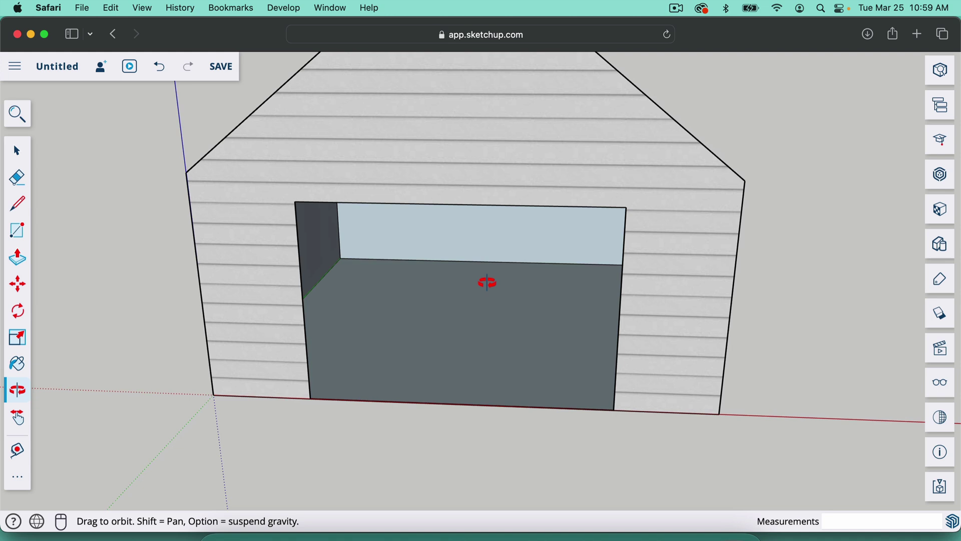
key(super+z)
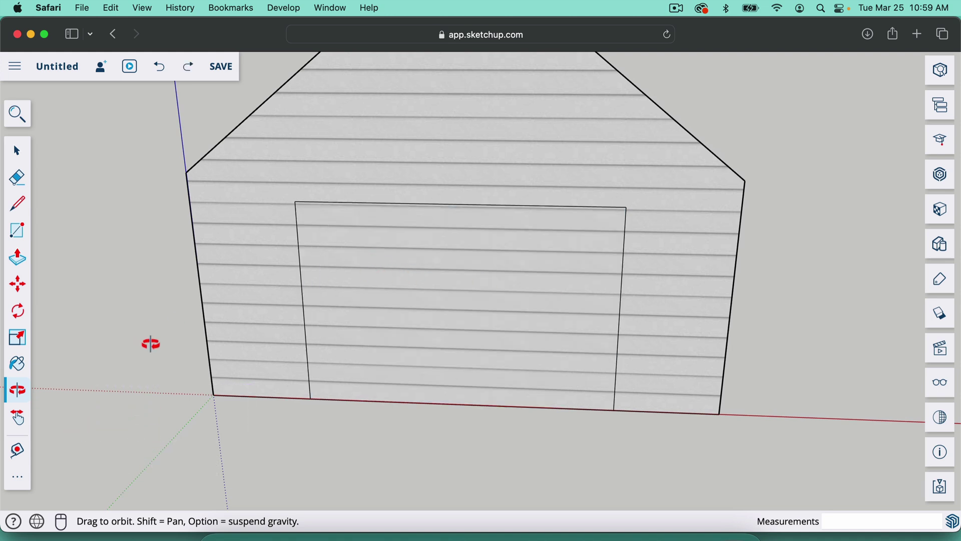
Offset the garage door face outline 4 inches inward to create a narrow frame strip
click(18, 476)
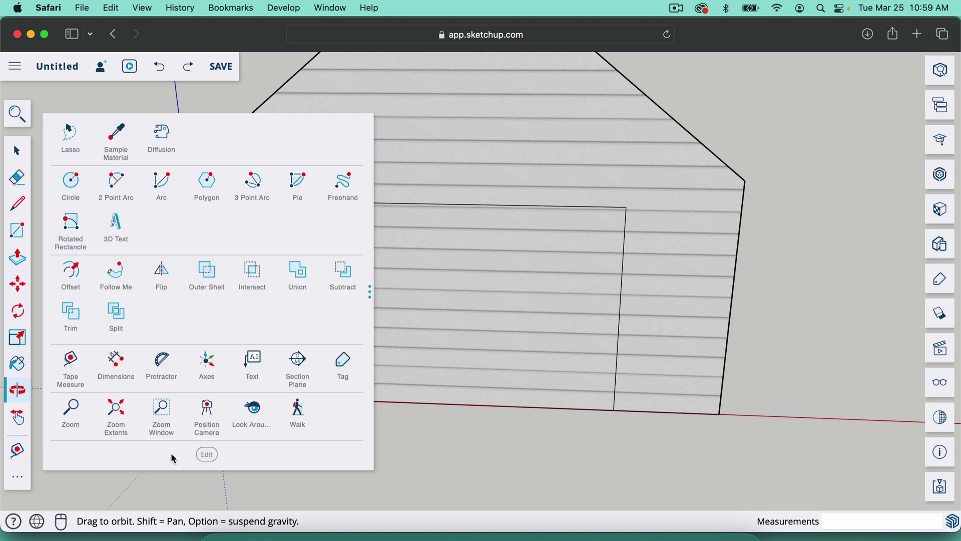
click(401, 465)
key(f)
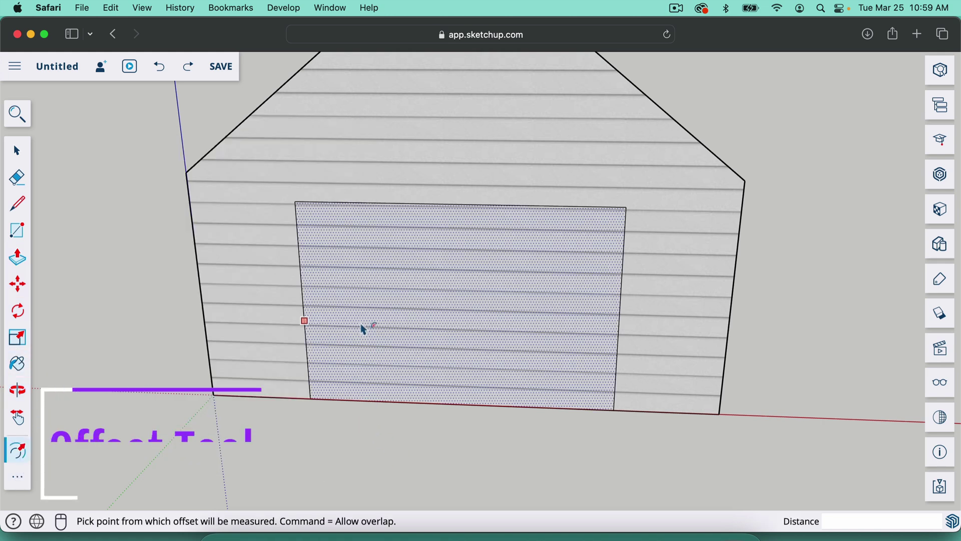
click(409, 309)
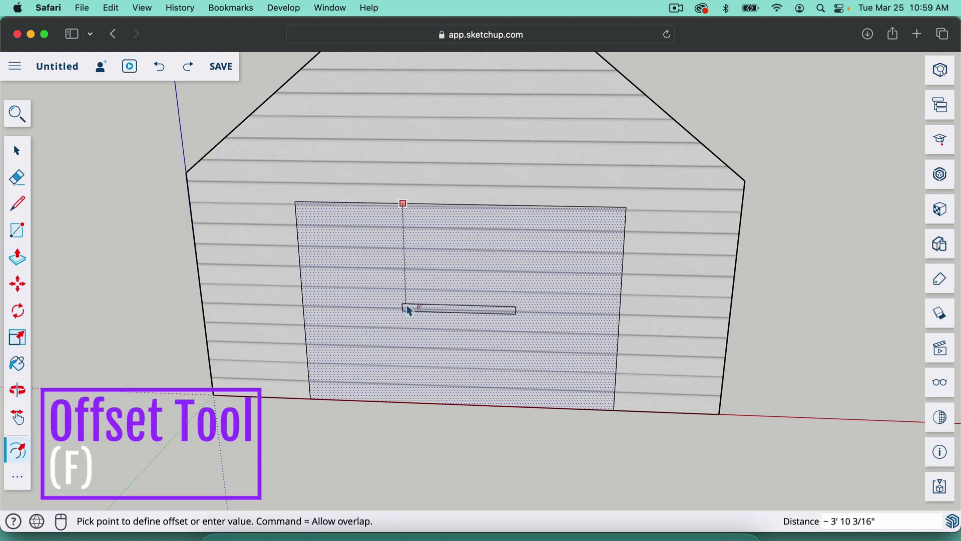
click(316, 226)
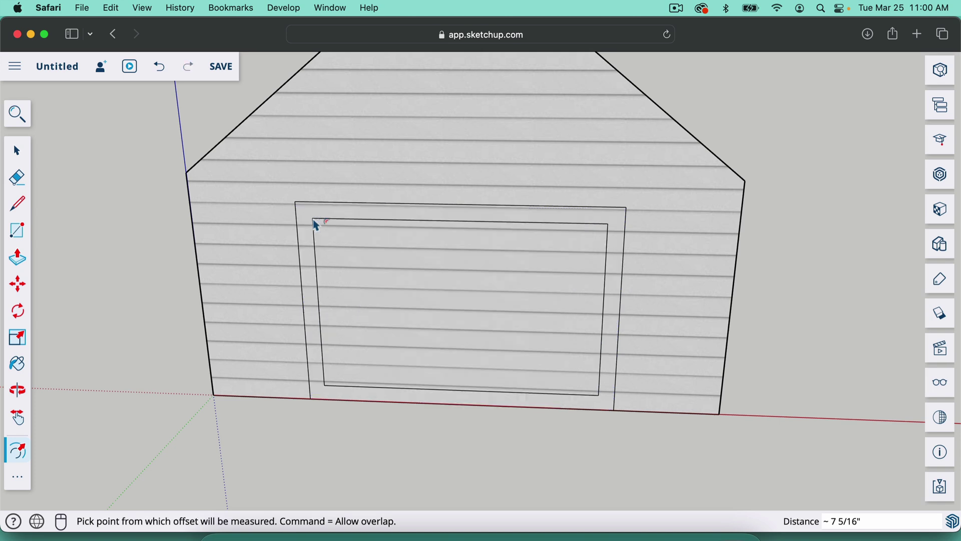
key(Return)
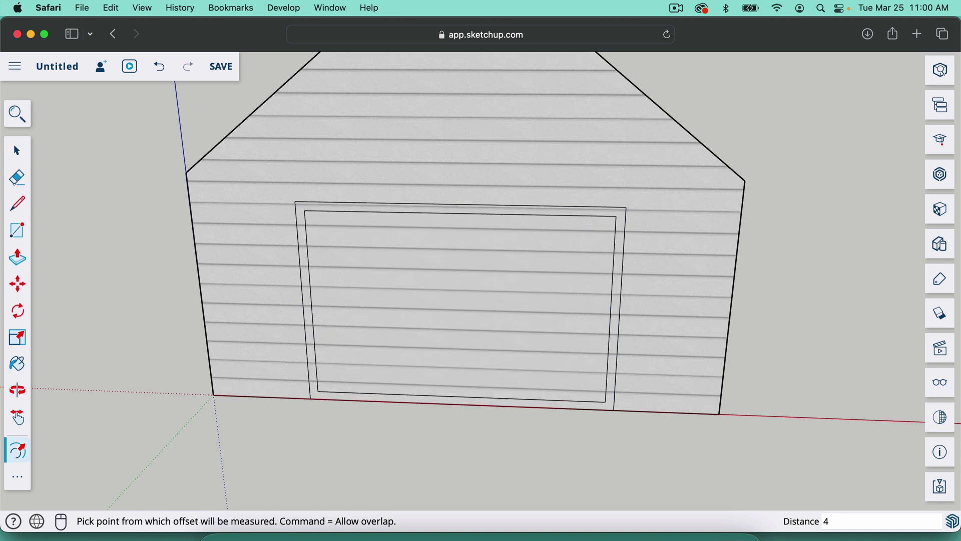
click(609, 408)
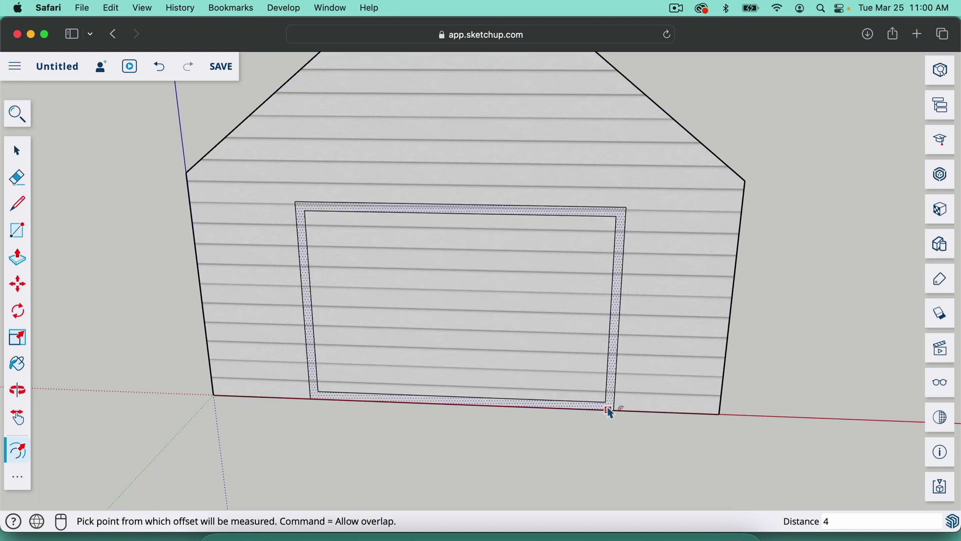
scroll(609, 409, up, 5)
Split off the frame's bottom strip and erase its top edge so it merges into the door
key(l)
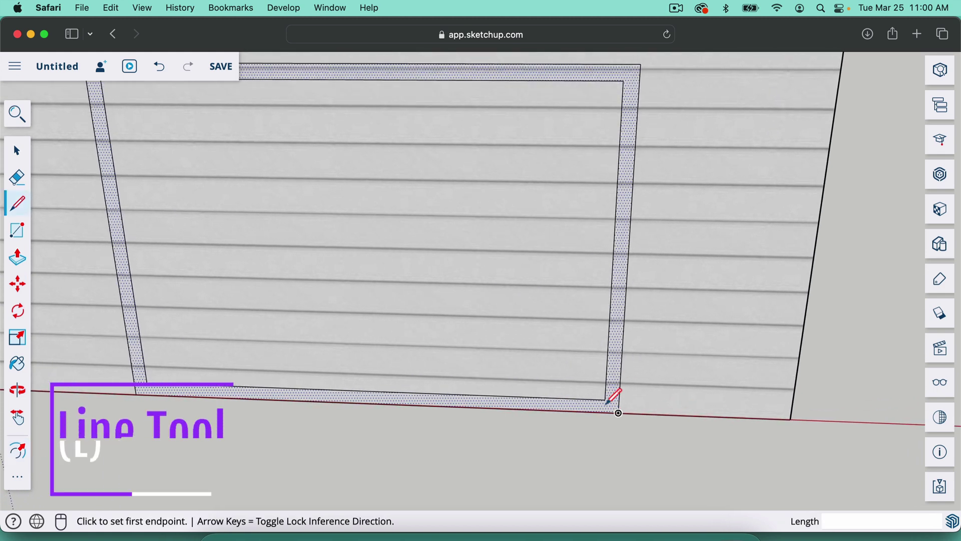
click(617, 411)
click(606, 401)
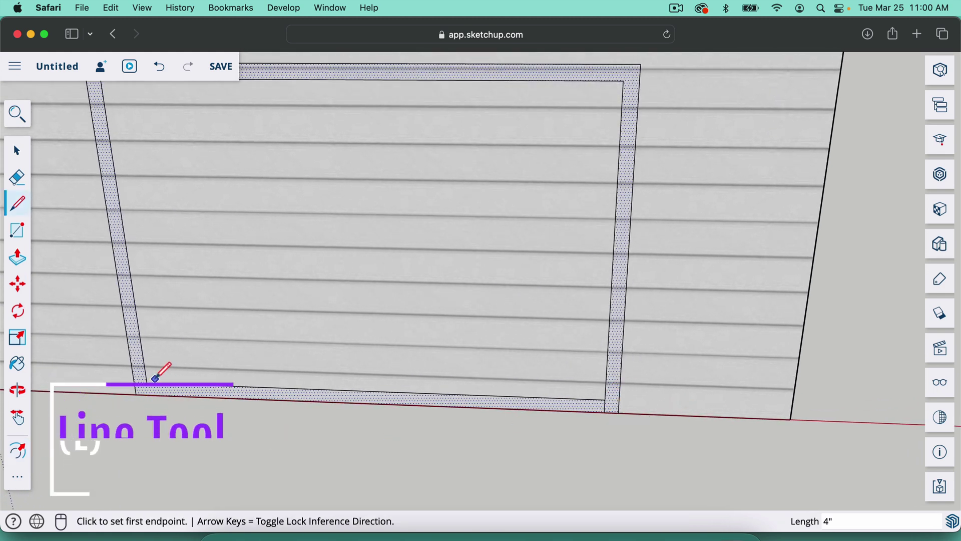
click(147, 384)
click(149, 394)
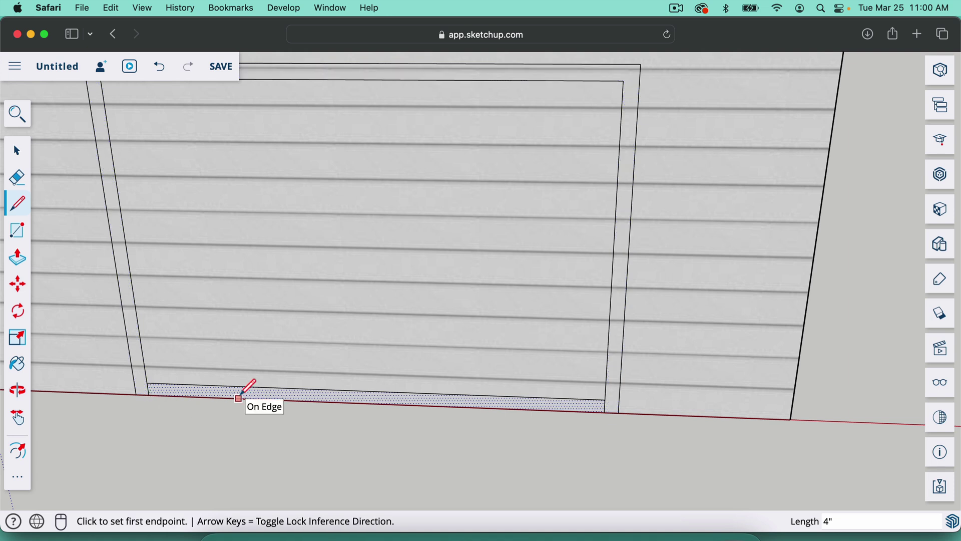
key(e)
click(241, 387)
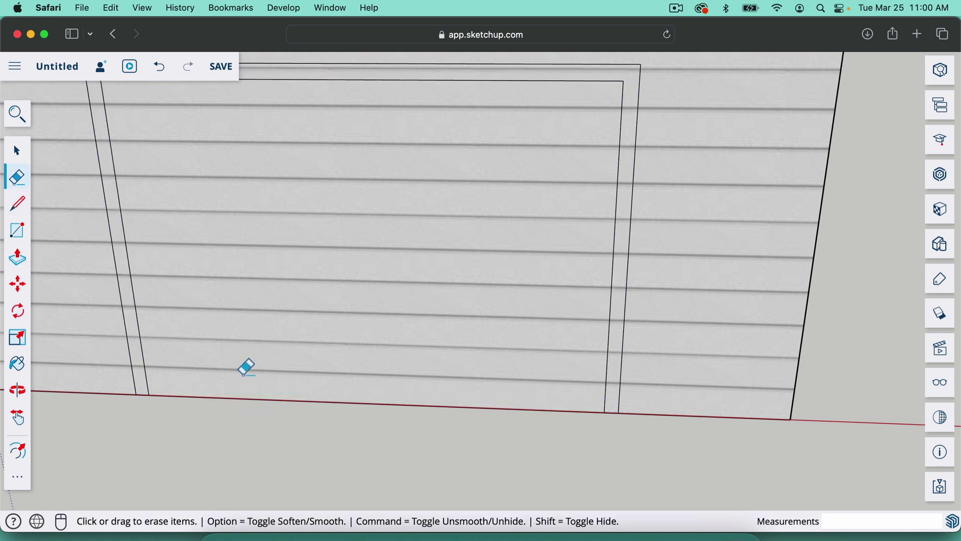
scroll(270, 345, down, 5)
Delete the garage door face to leave an open doorway
key(space)
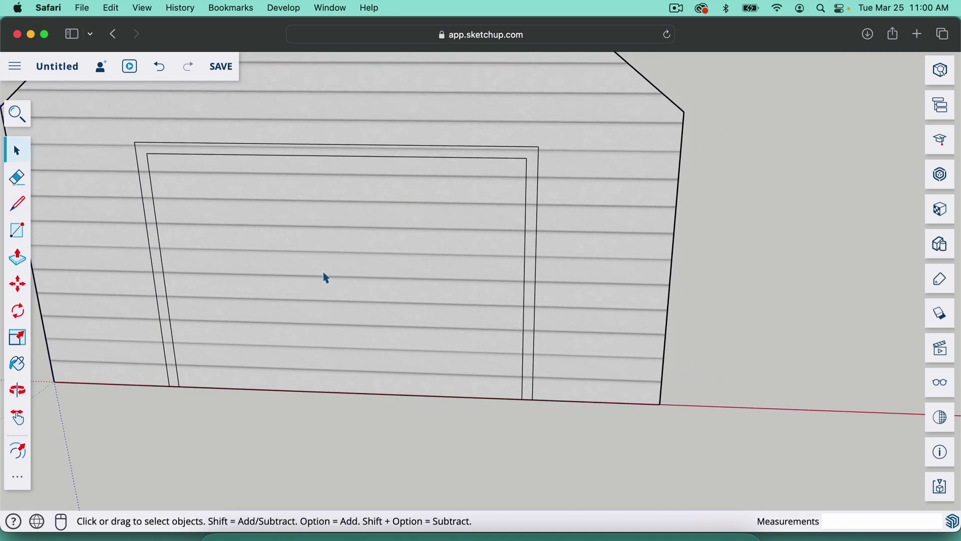
click(325, 277)
key(Delete)
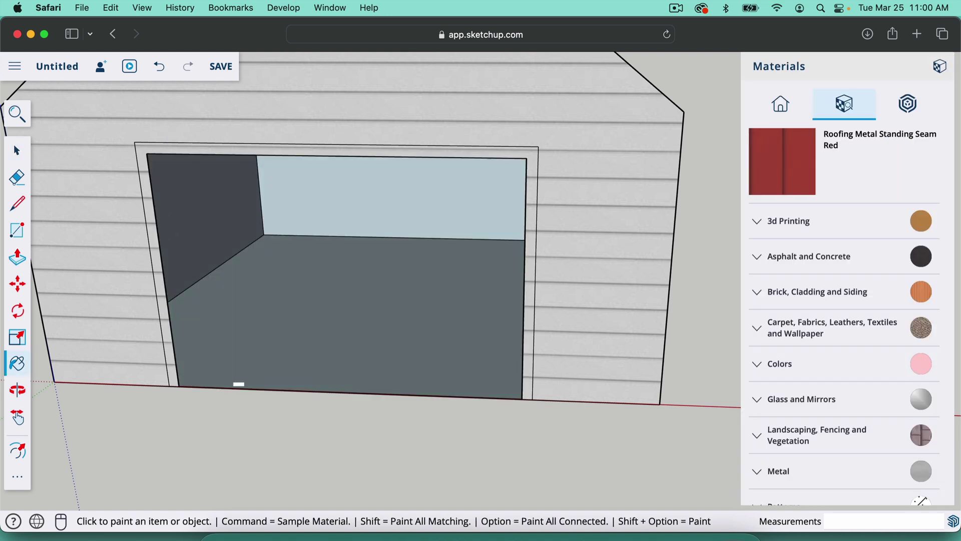
scroll(783, 295, down, 5)
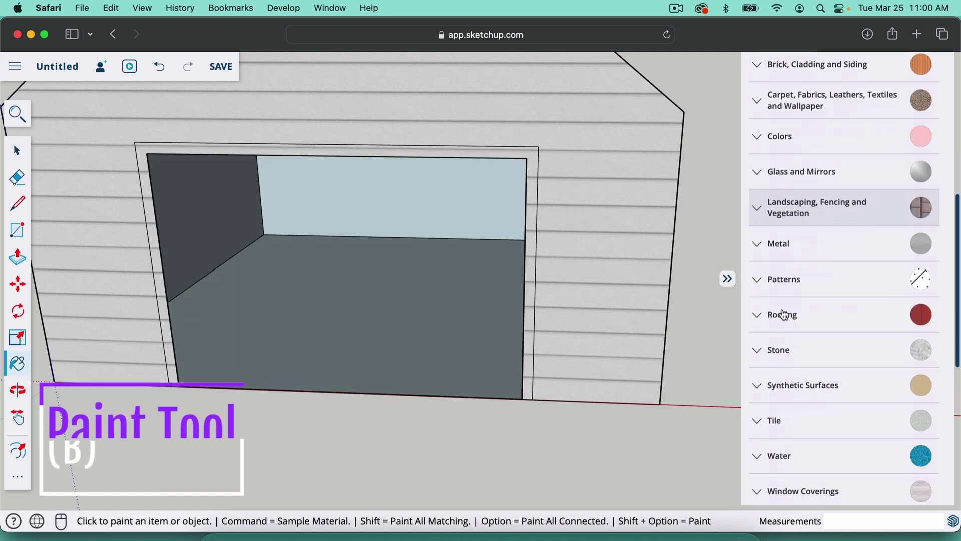
scroll(782, 313, up, 5)
Paint the 4-inch door trim white using the Colors collection
click(756, 295)
scroll(816, 375, down, 5)
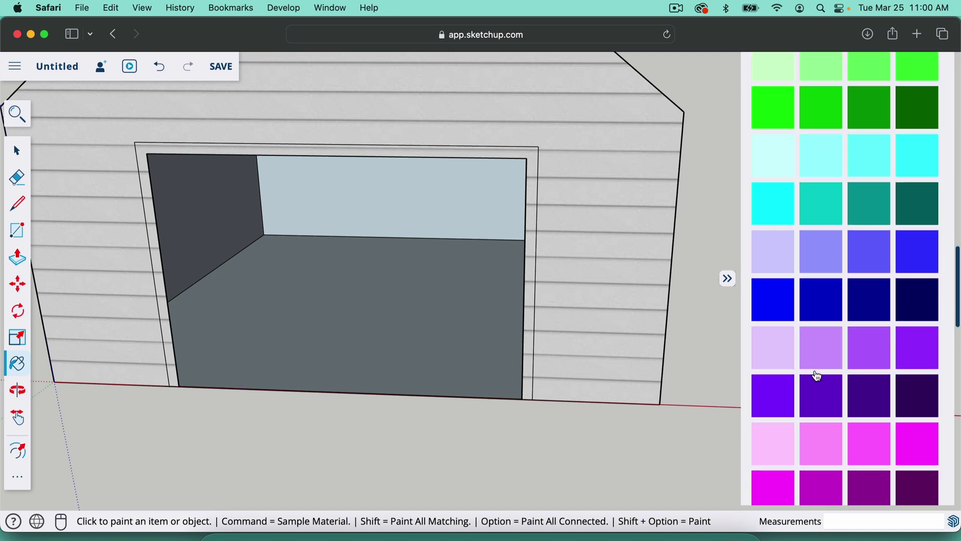
scroll(817, 375, down, 5)
click(772, 285)
click(532, 209)
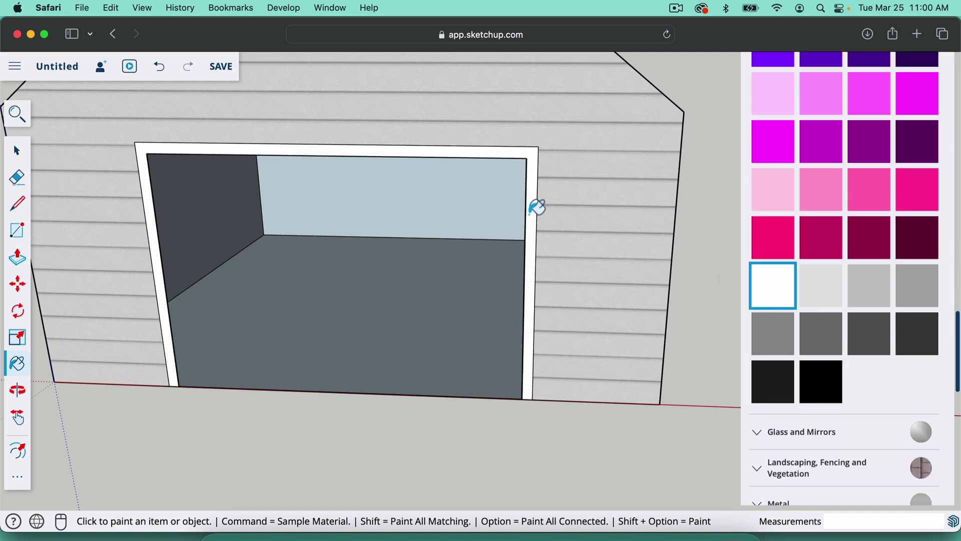
scroll(607, 397, down, 5)
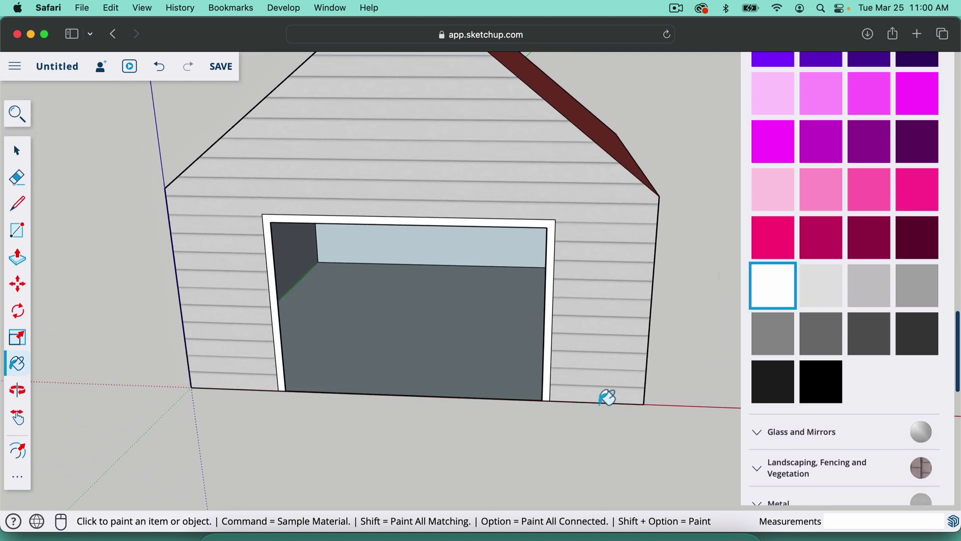
scroll(804, 313, up, 10)
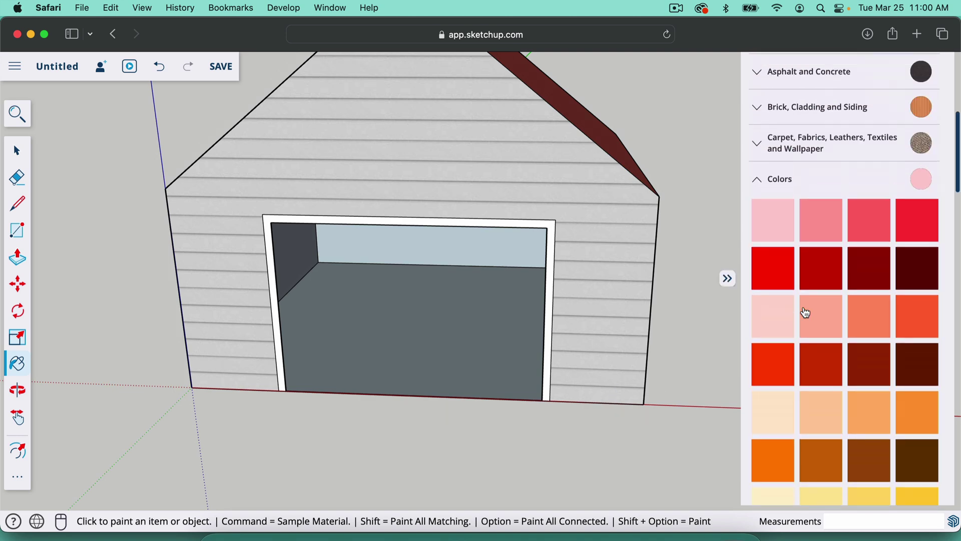
Orbit to a raised corner view of the whole barn with sky showing above
scroll(804, 313, up, 3)
click(726, 278)
middle_drag(550, 325, 469, 321)
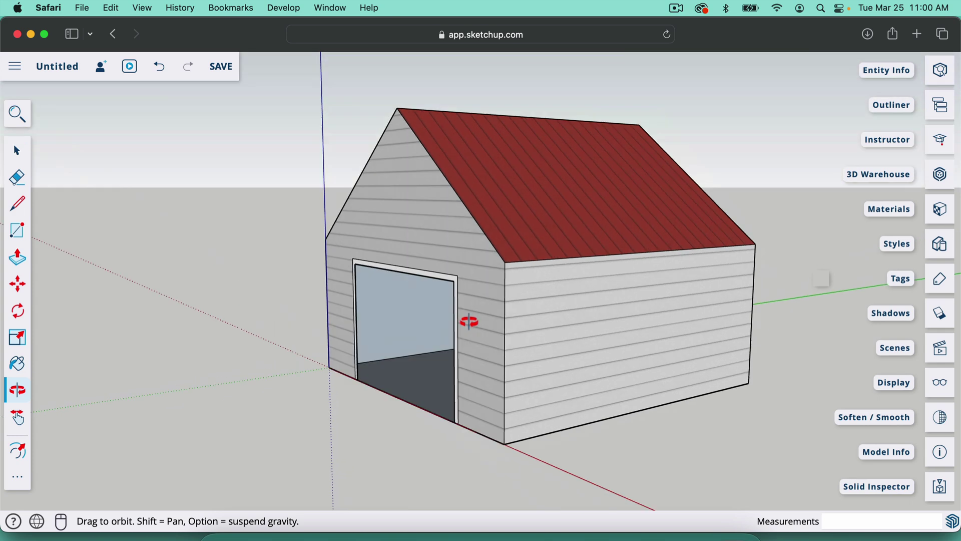
drag(469, 321, 551, 312)
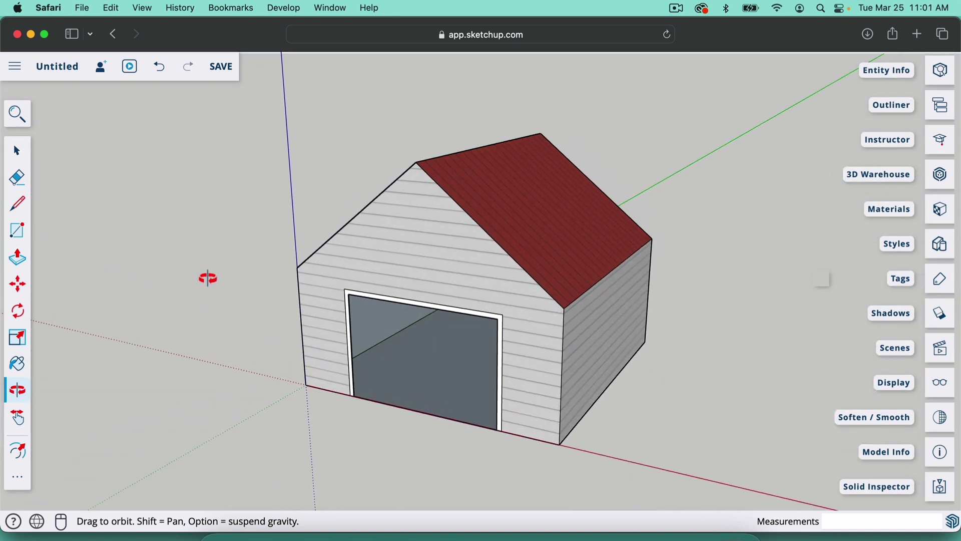
scroll(206, 278, down, 3)
drag(379, 276, 379, 243)
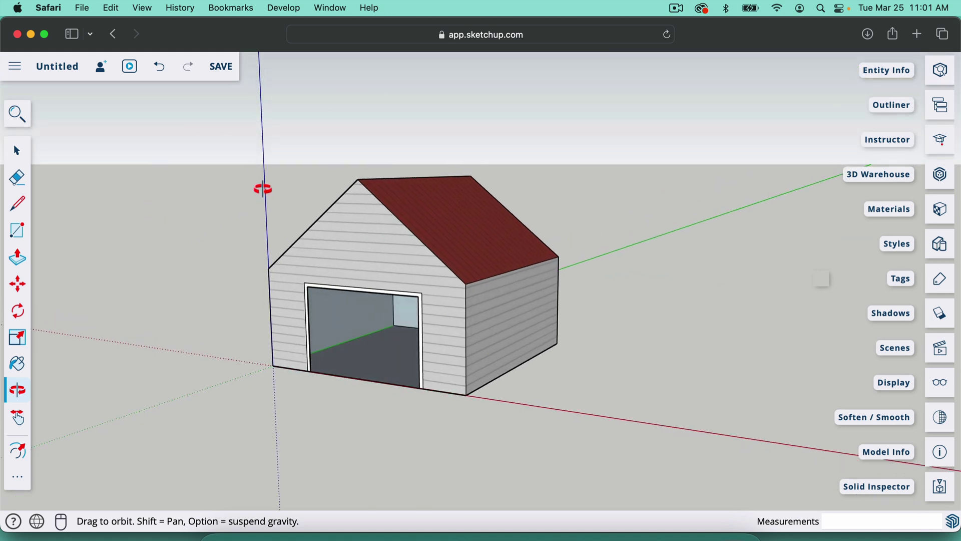
Apply Simple Style from the Default Styles collection for green grass and blue sky
click(942, 245)
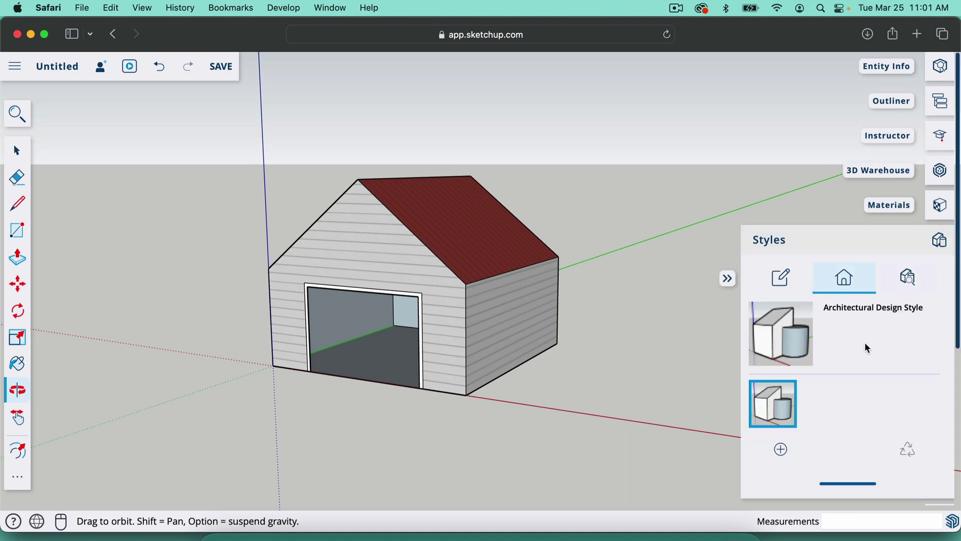
scroll(865, 345, down, 2)
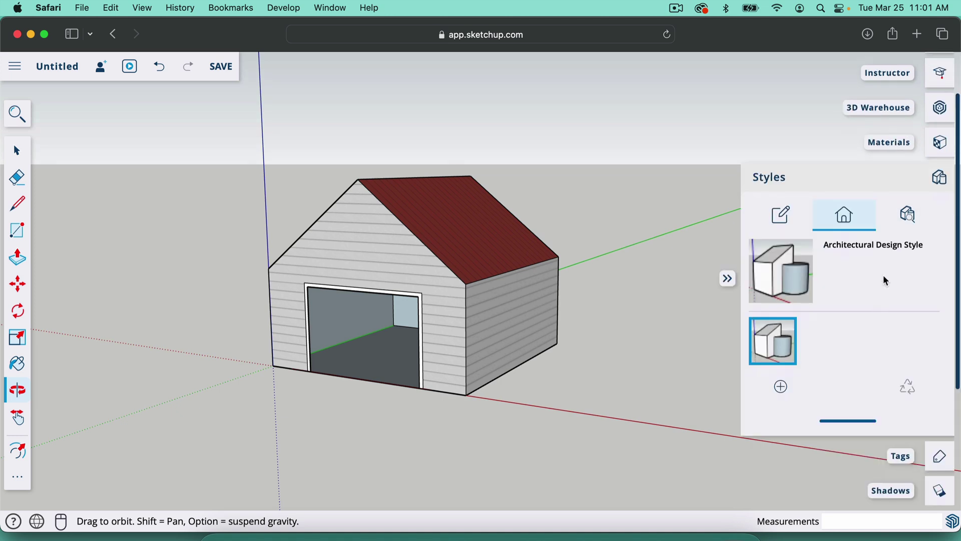
click(909, 220)
click(764, 343)
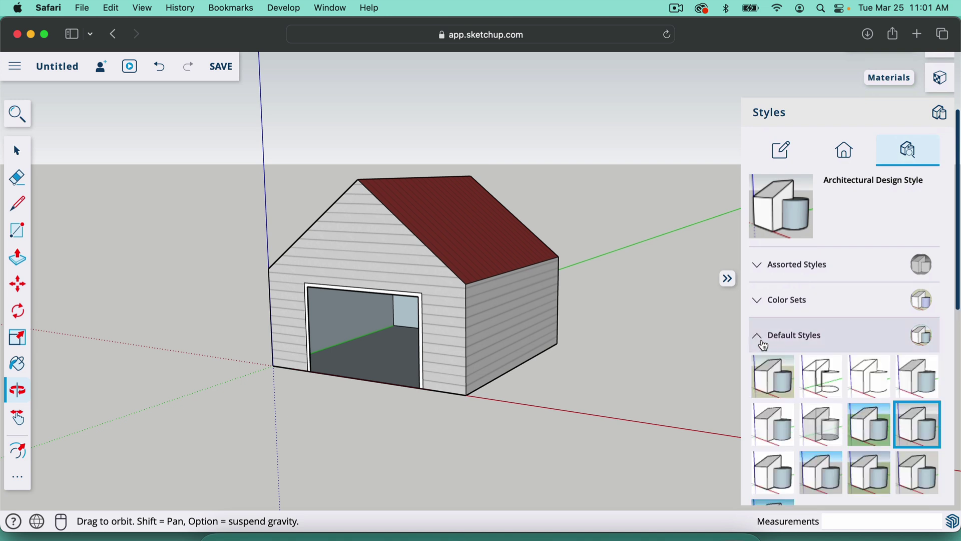
click(869, 424)
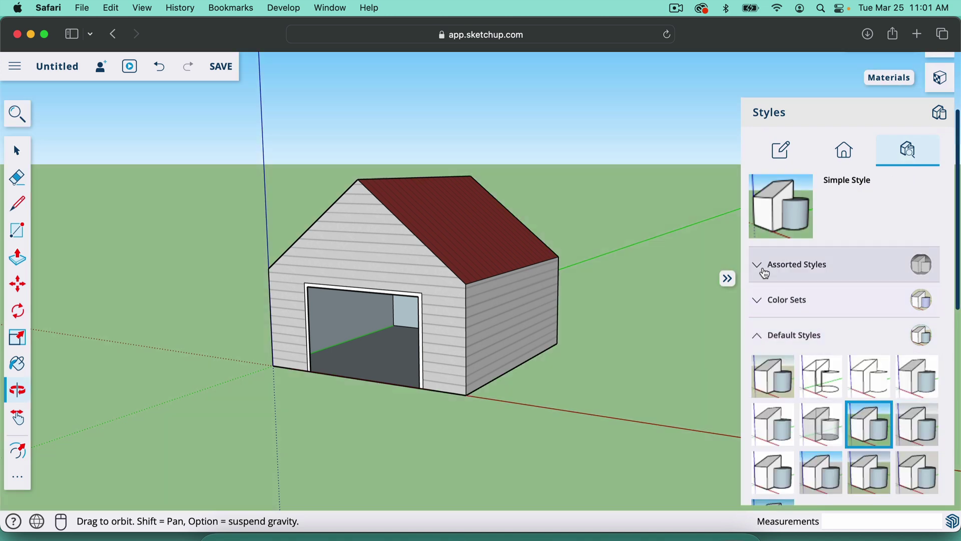
click(760, 300)
click(761, 300)
scroll(818, 366, down, 3)
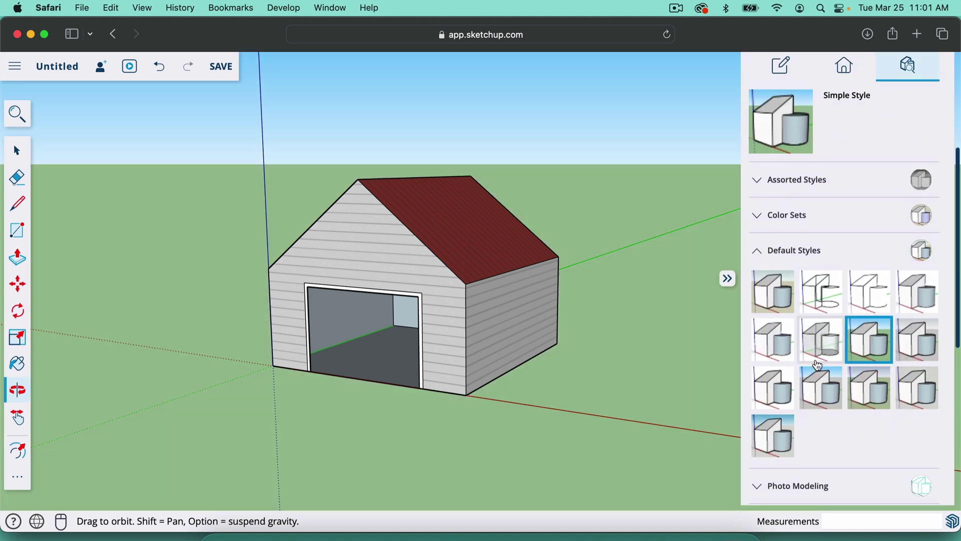
scroll(902, 190, up, 4)
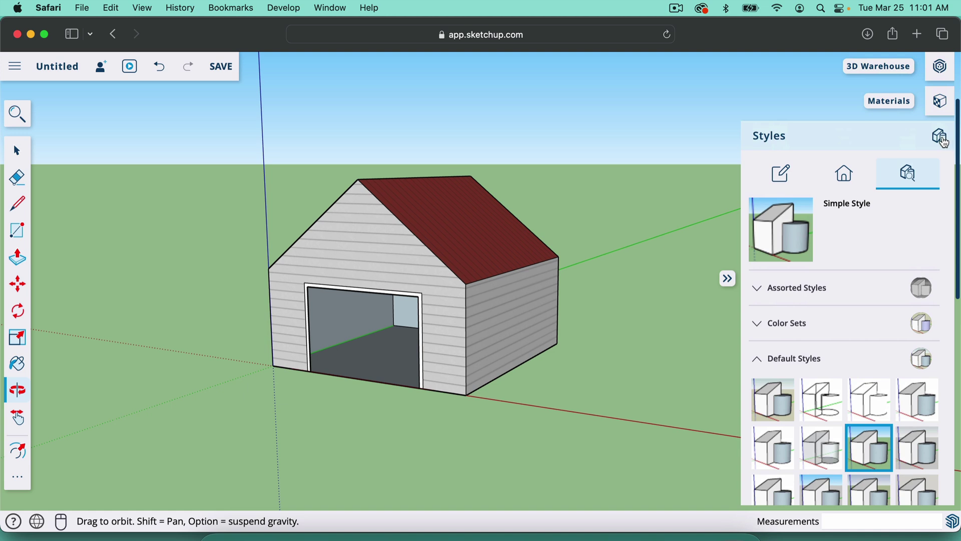
click(941, 140)
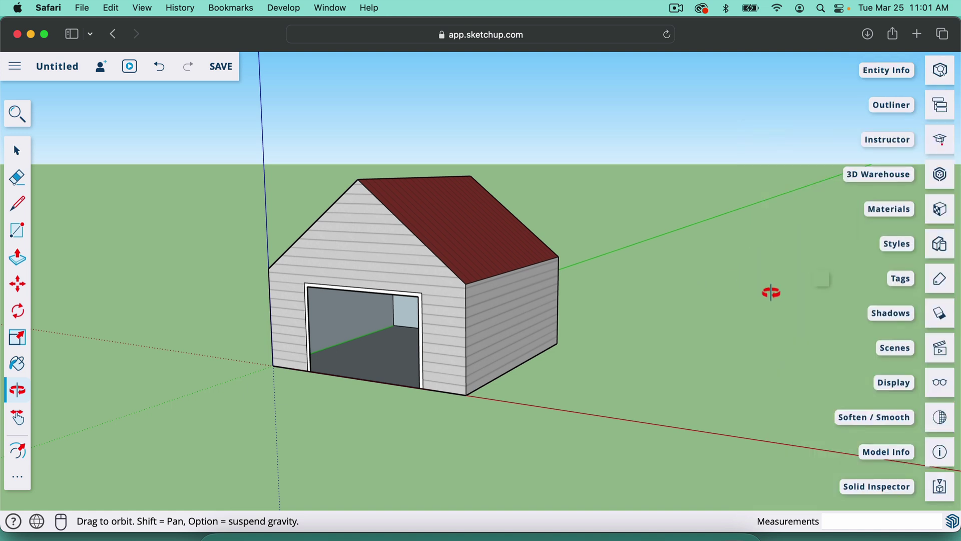
Enable shadows and adjust the sun's time and date sliders so the barn shades the grass
click(942, 314)
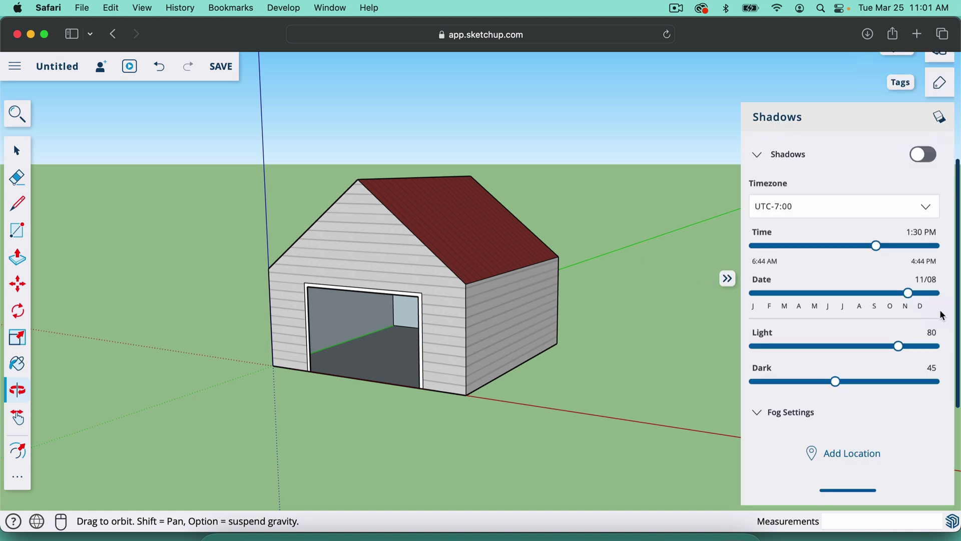
click(924, 158)
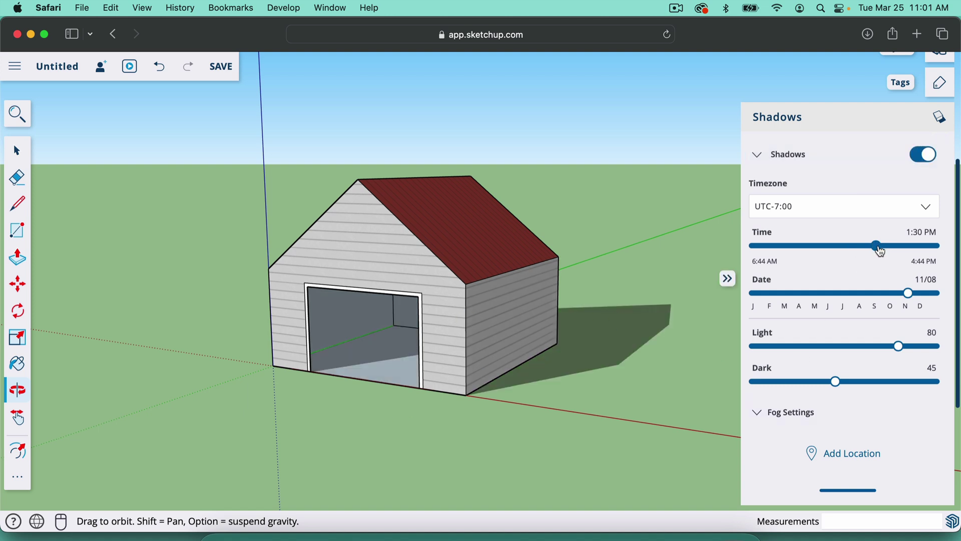
mouse_move(880, 251)
mouse_down()
mouse_move(771, 250)
mouse_move(882, 250)
mouse_up()
mouse_move(908, 295)
mouse_down()
mouse_move(816, 295)
mouse_move(902, 296)
mouse_up()
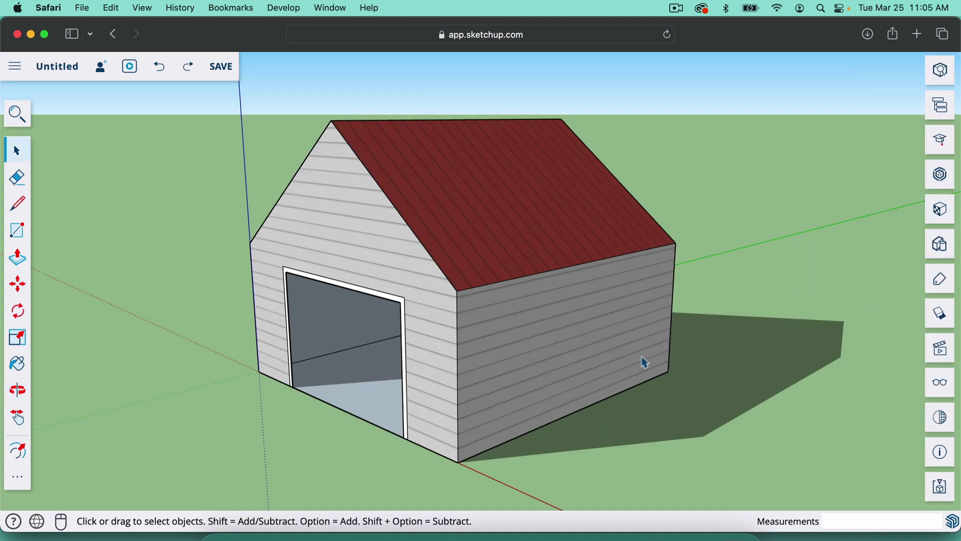
middle_drag(574, 451, 575, 446)
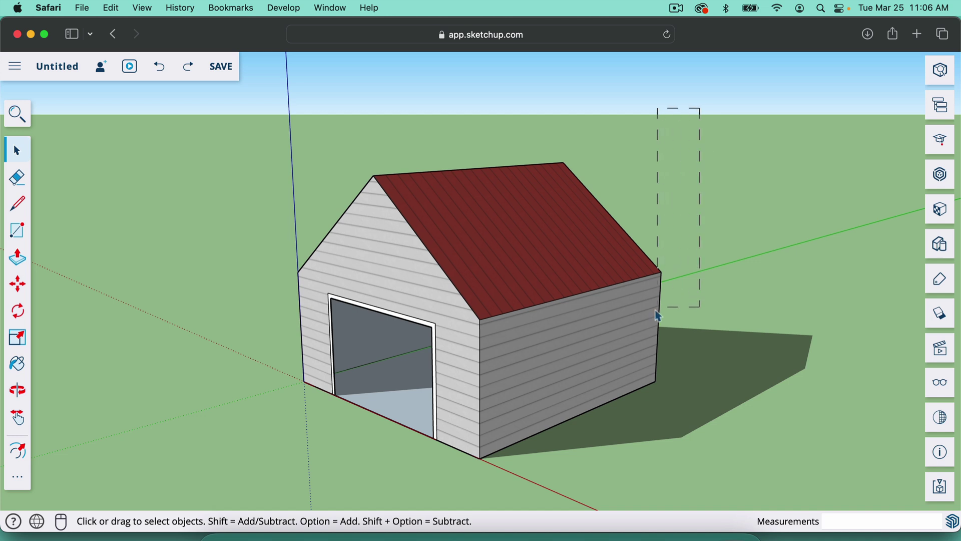
mouse_move(657, 312)
mouse_down()
mouse_move(521, 418)
mouse_move(252, 476)
mouse_up()
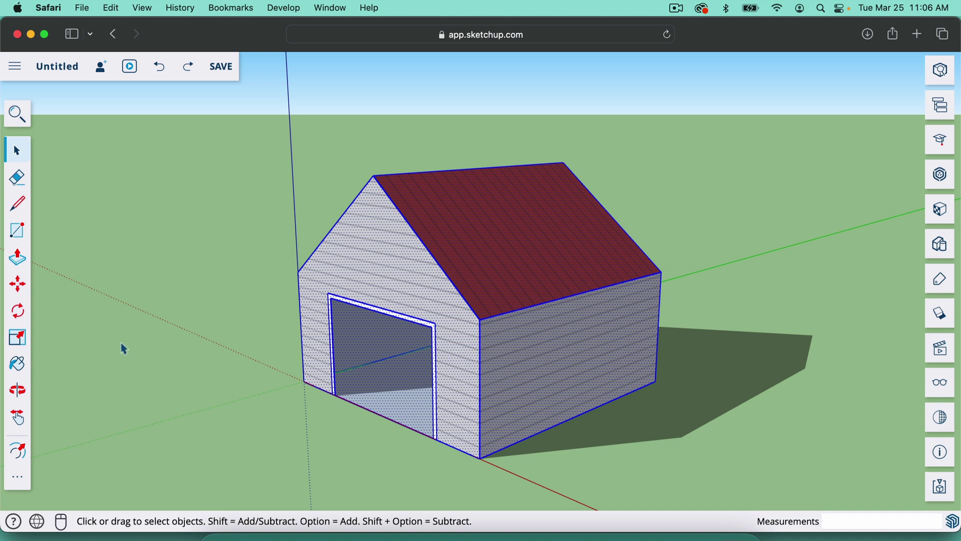
key(s)
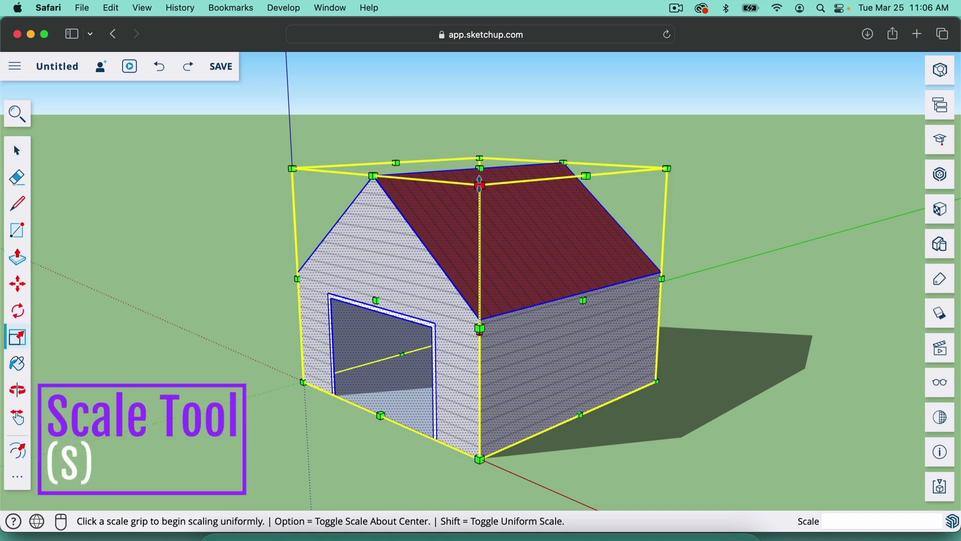
click(479, 186)
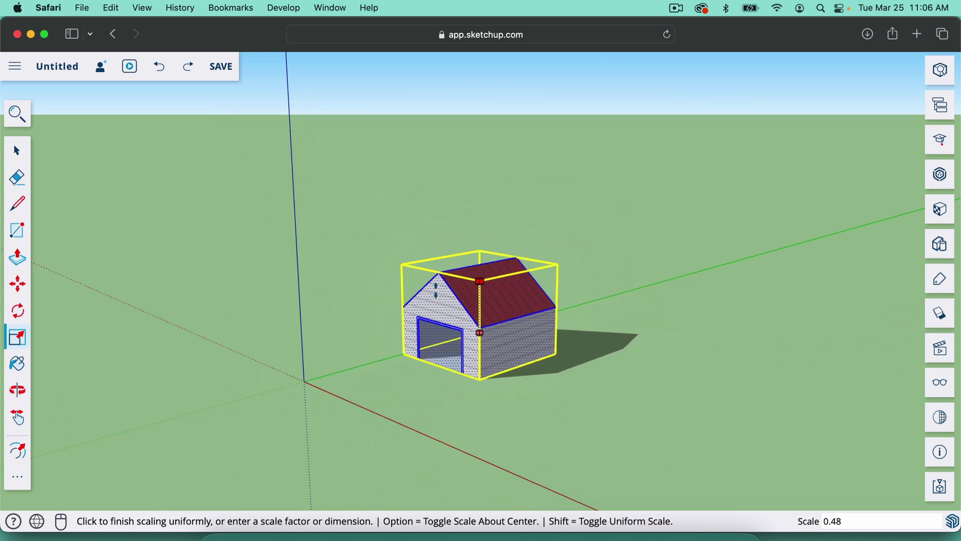
click(501, 215)
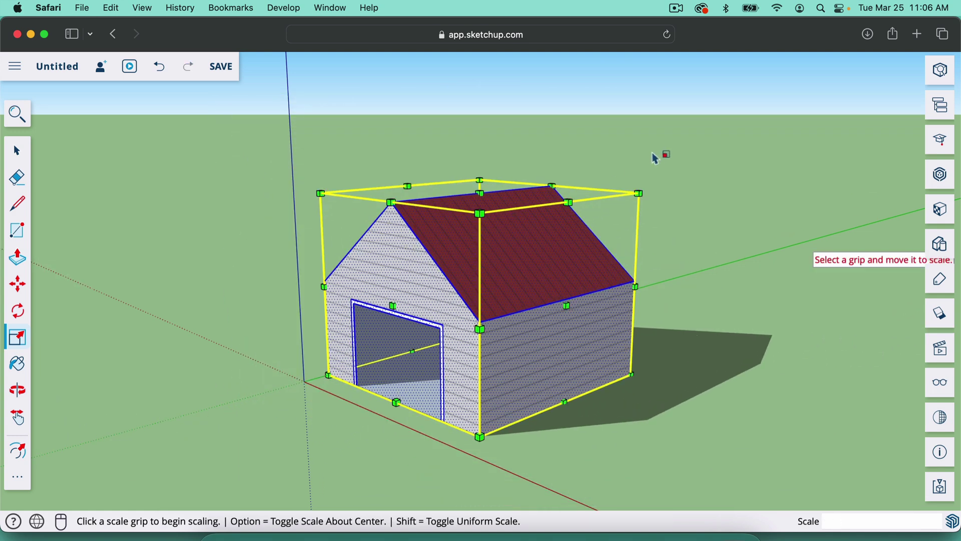
key(space)
click(652, 154)
key(super+z)
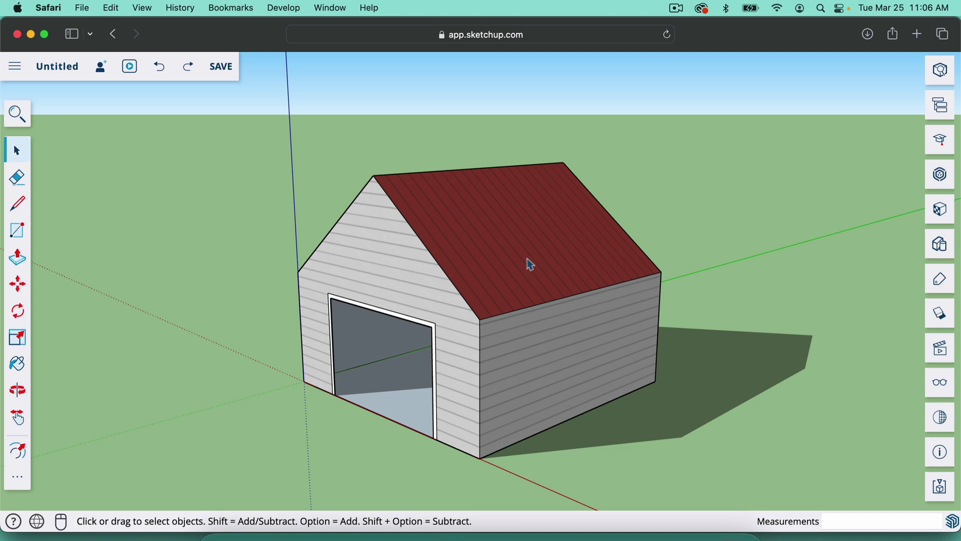
Redo the barn's resize and orbit to show more of the roof
key(super+shift+z)
scroll(508, 223, up, 5)
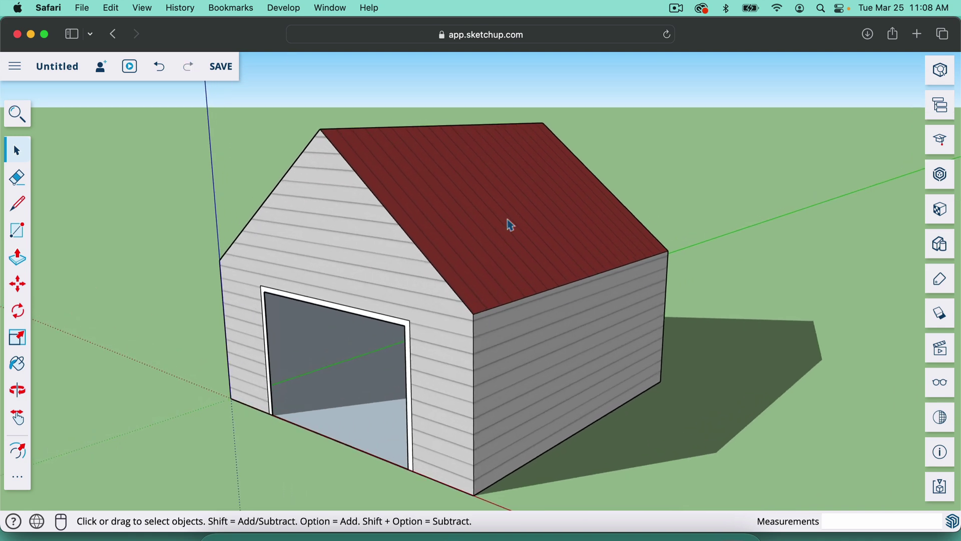
scroll(508, 223, up, 1)
key(o)
drag(508, 223, 438, 289)
key(space)
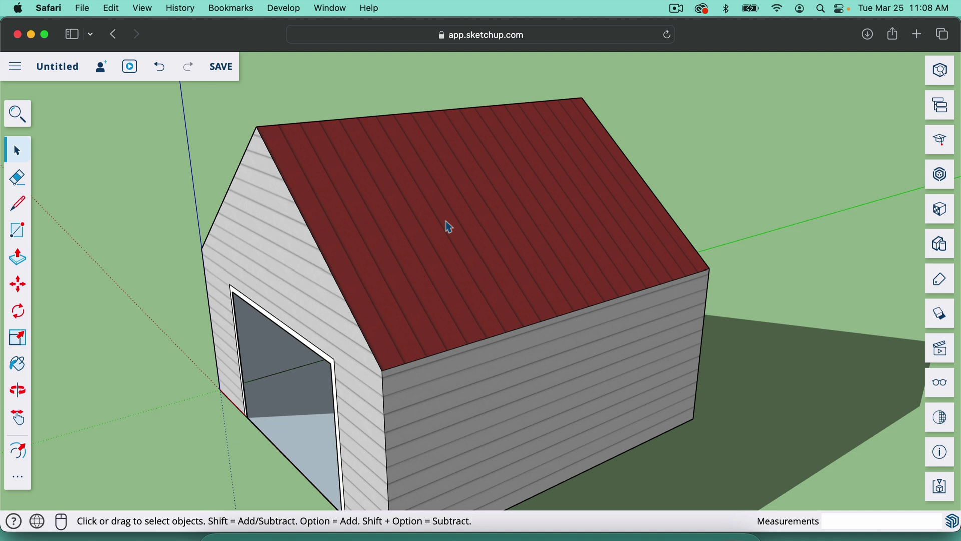
Pick Roofing Metal Standing Seam Red from the In Model materials
click(942, 210)
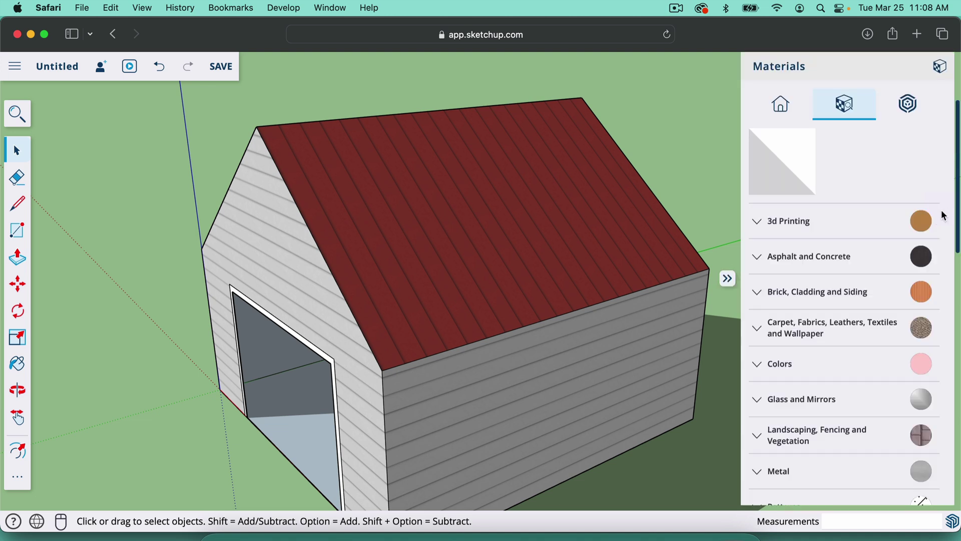
click(781, 108)
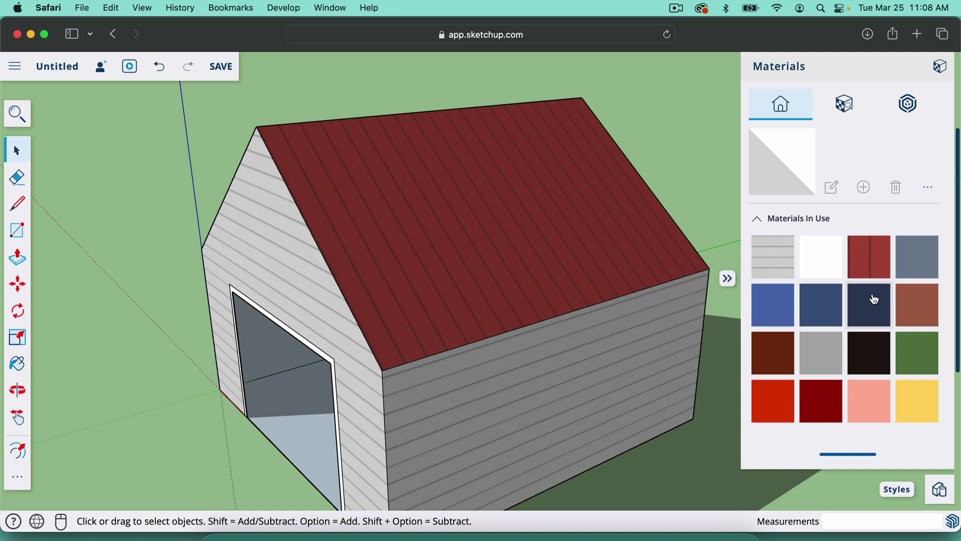
click(873, 269)
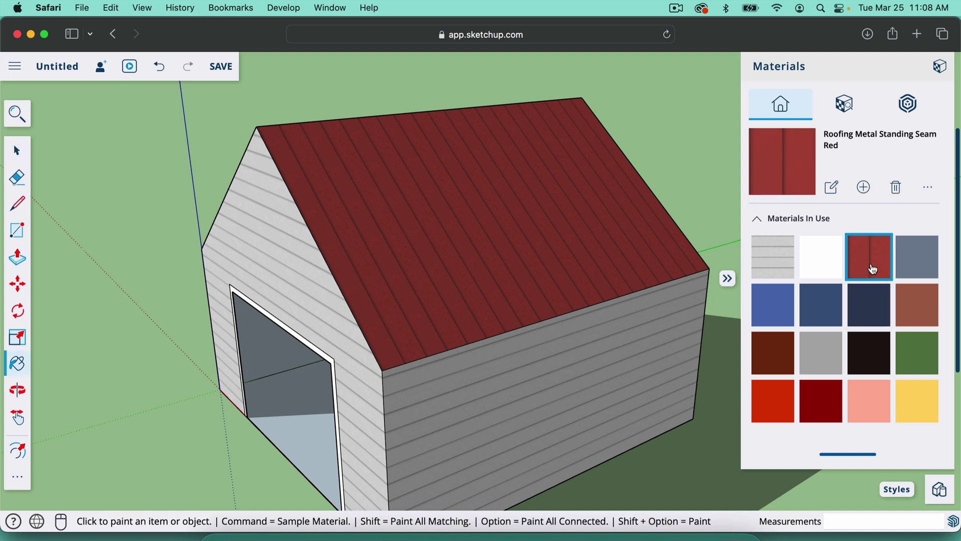
Colorize the standing-seam roof texture and shift its hue to blue #478ABD
click(832, 188)
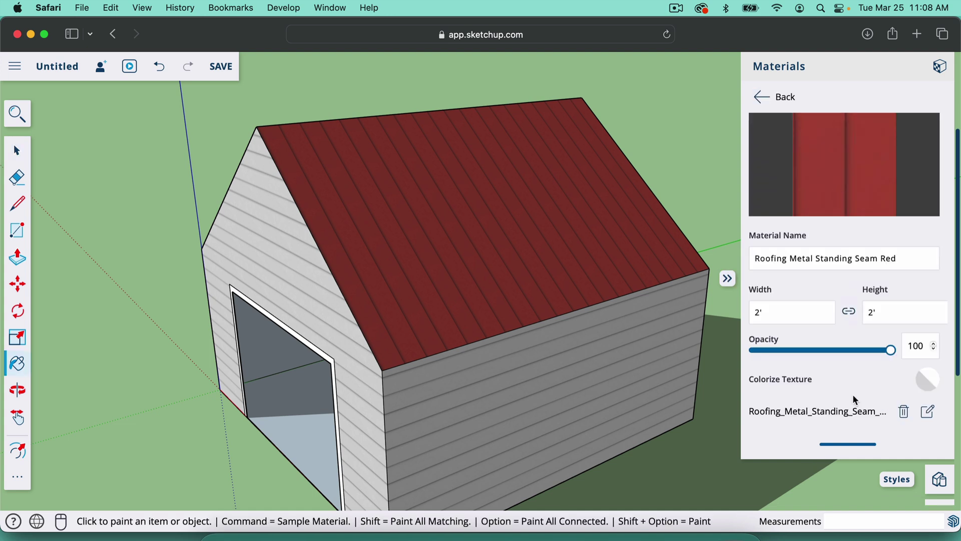
click(927, 381)
drag(795, 450, 884, 397)
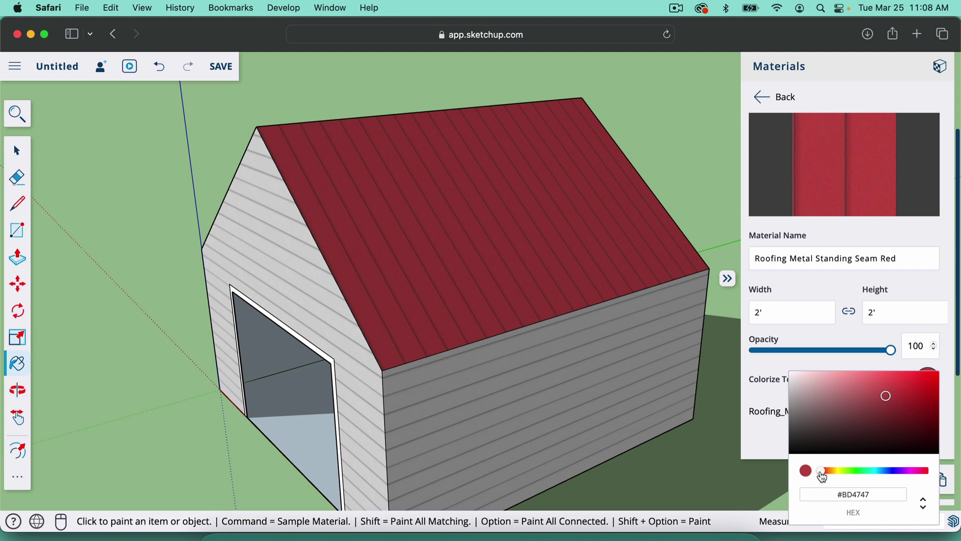
drag(821, 474, 883, 473)
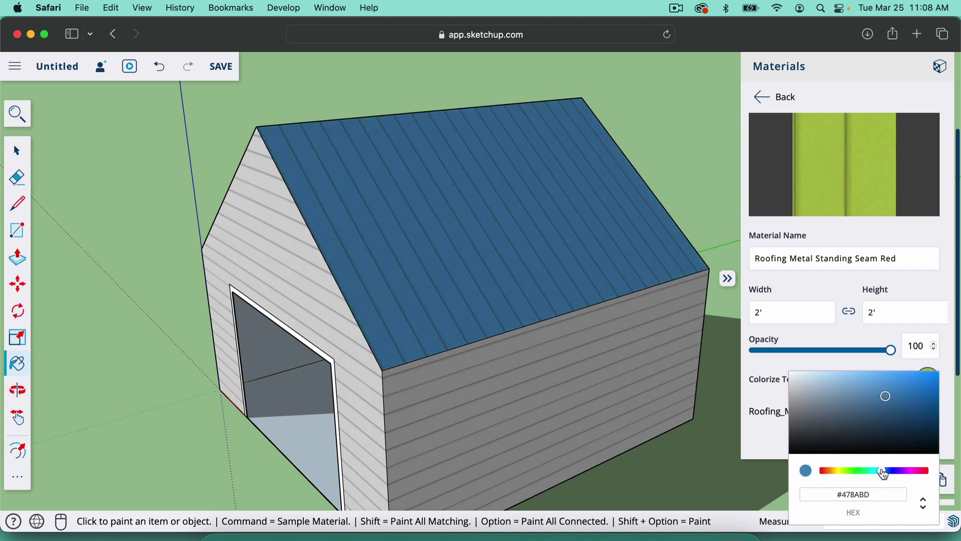
Close the material settings and orbit to view the blue-roofed barn
click(728, 279)
key(o)
drag(440, 380, 357, 194)
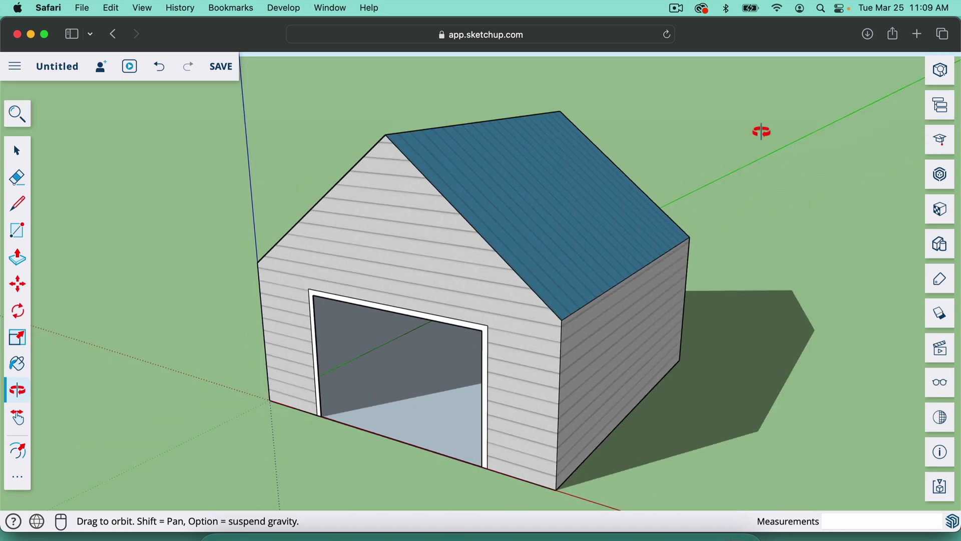